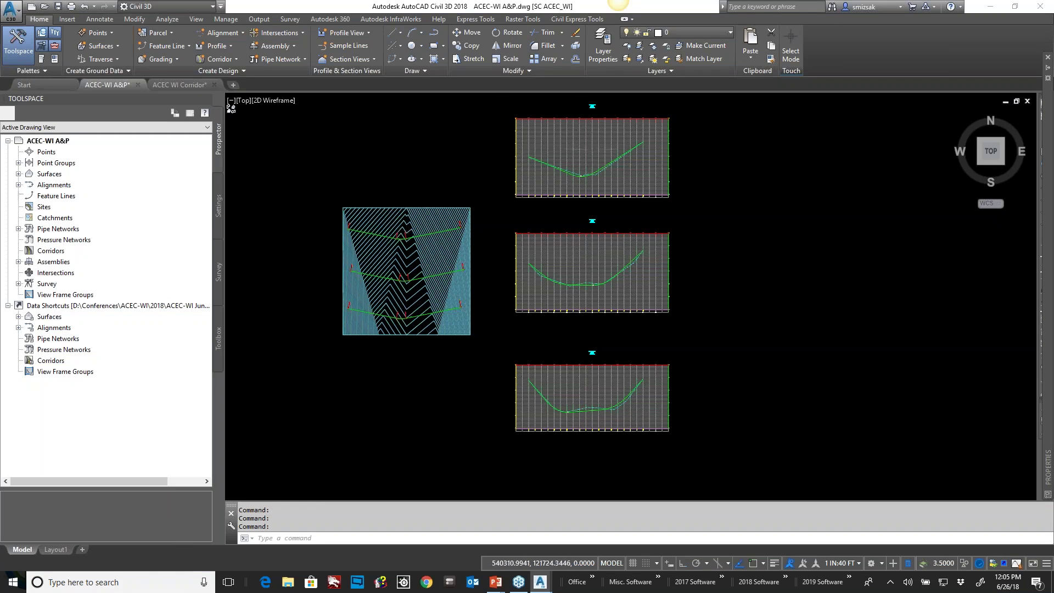
# Step: Examine the profile views in the ACEC-WI A&P drawing, comparing the existing ground with the proposed profiles
pyautogui.scroll(4, 592, 151)
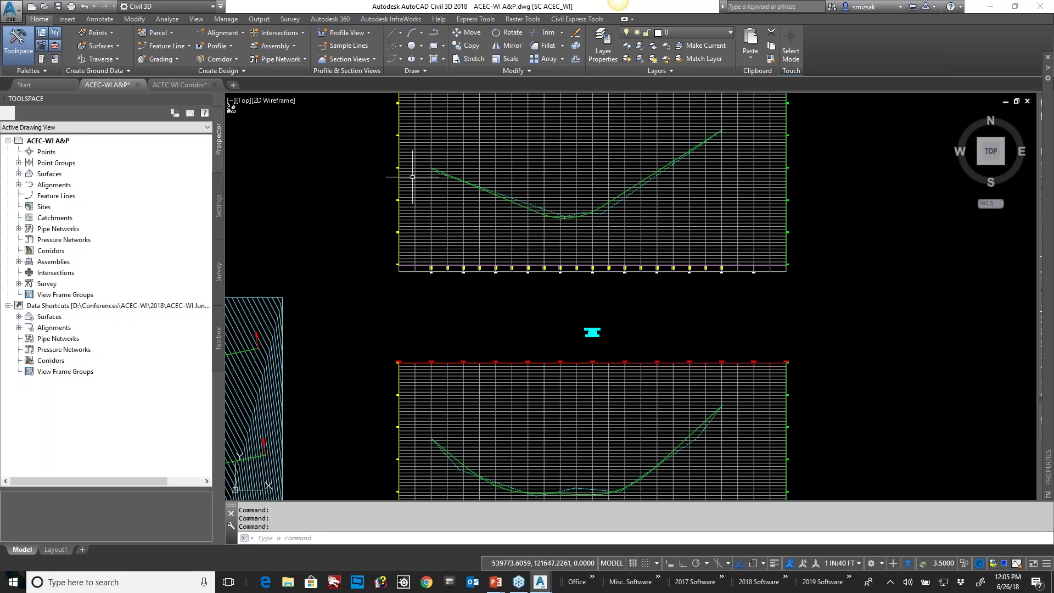
pyautogui.scroll(-2, 412, 176)
pyautogui.scroll(-2, 428, 344)
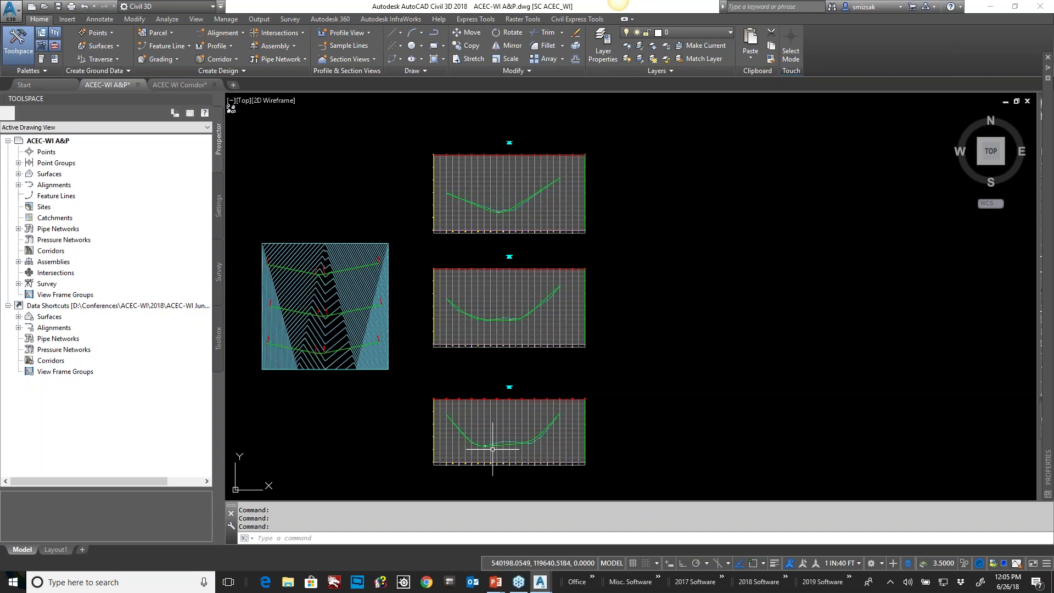
# Step: Switch to the ACEC WI Corridor drawing and inspect the assemblies and the CutFillProfileControlled link on the second one
pyautogui.click(176, 85)
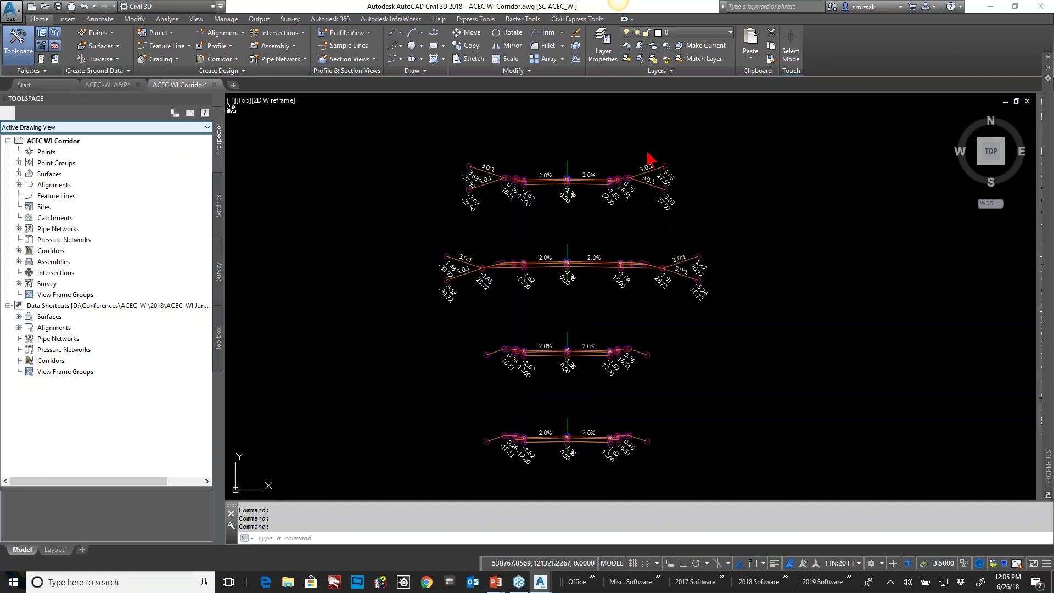
pyautogui.scroll(-3, 604, 223)
pyautogui.scroll(3, 610, 214)
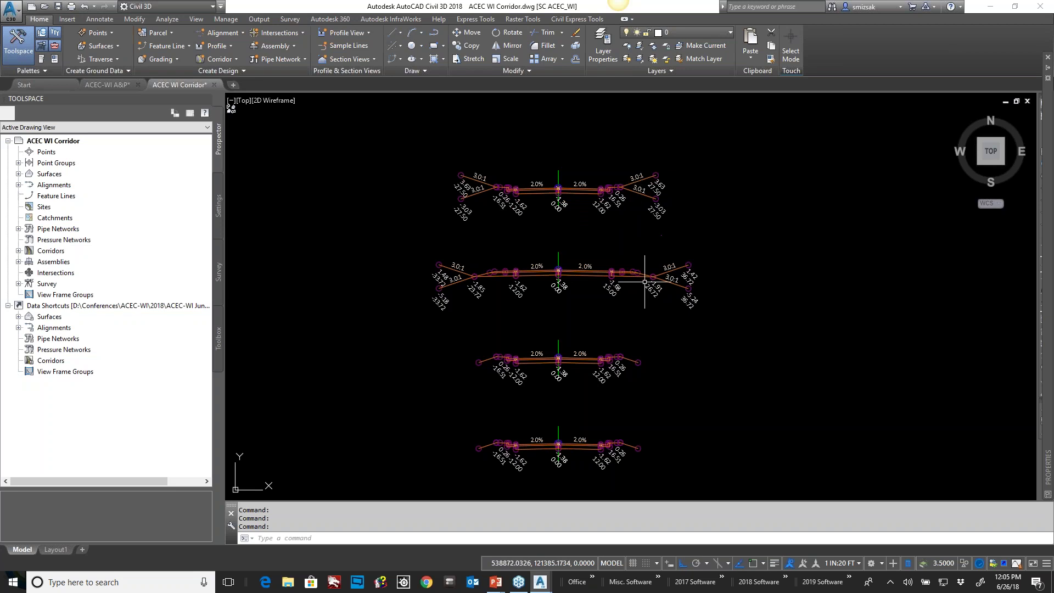
pyautogui.moveTo(671, 269)
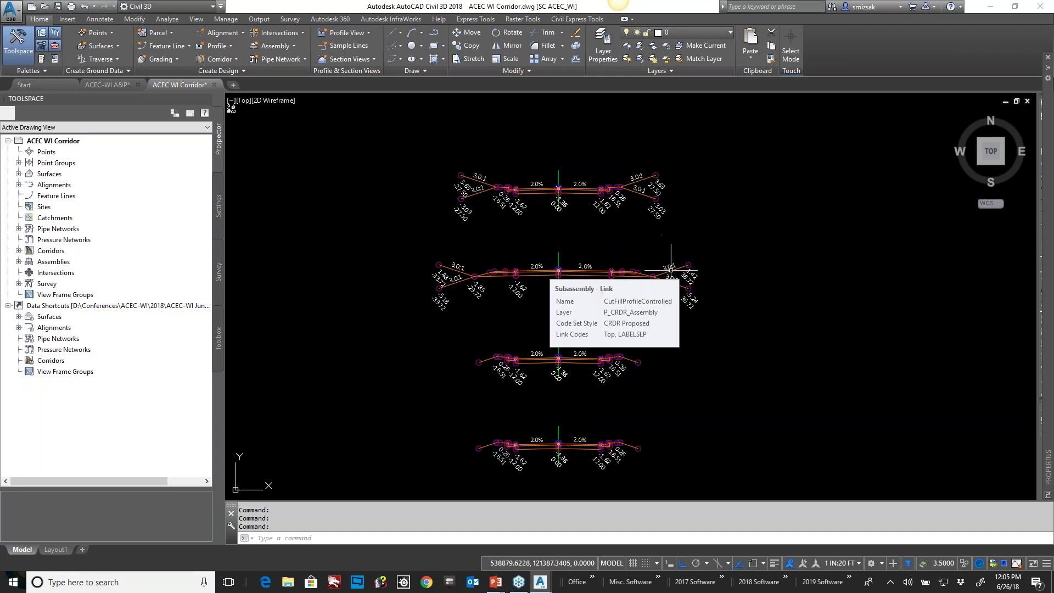
pyautogui.moveTo(631, 361)
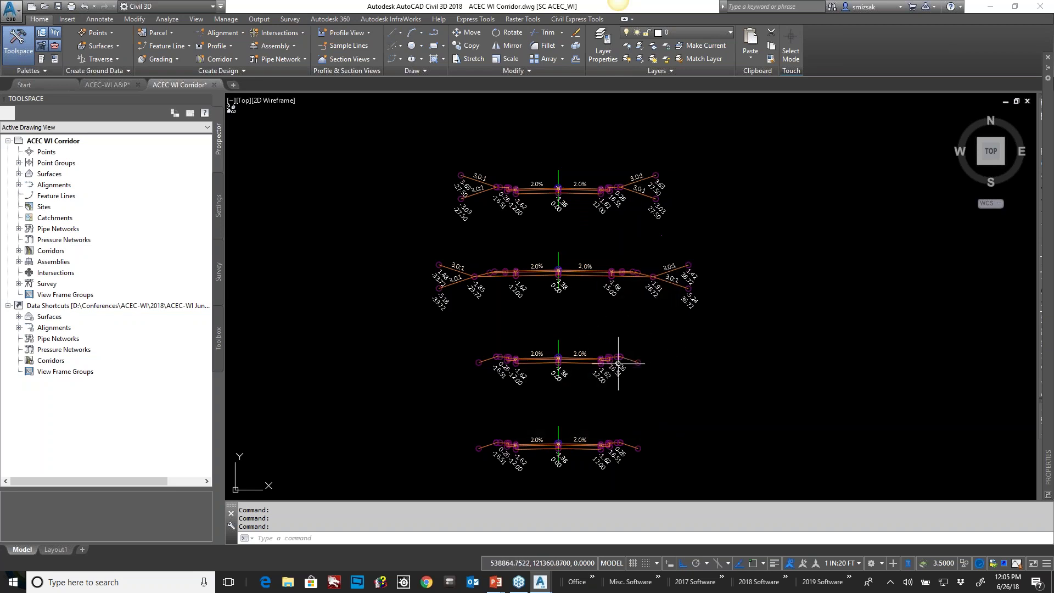
# Step: Select the top assembly's baseline and its right daylight subassembly one after the other to identify them, and clear the selection
pyautogui.scroll(-3, 631, 361)
pyautogui.moveTo(501, 378); pyautogui.dragTo(483, 160, button='middle')
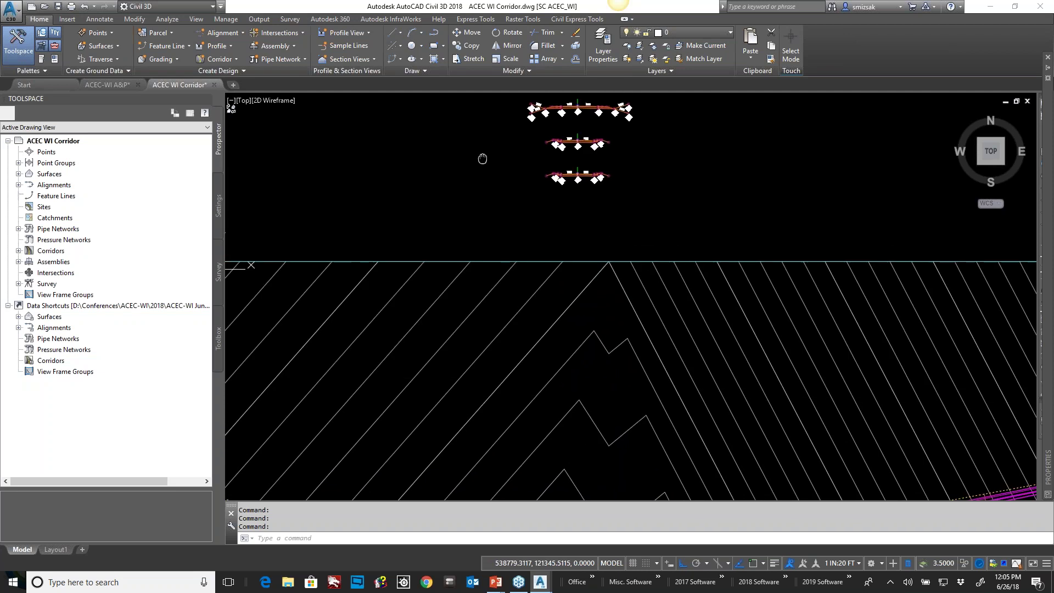
pyautogui.scroll(-4, 487, 172)
pyautogui.moveTo(536, 273); pyautogui.dragTo(524, 356, button='middle')
pyautogui.scroll(6, 515, 209)
pyautogui.press('Escape')
pyautogui.press('Escape')
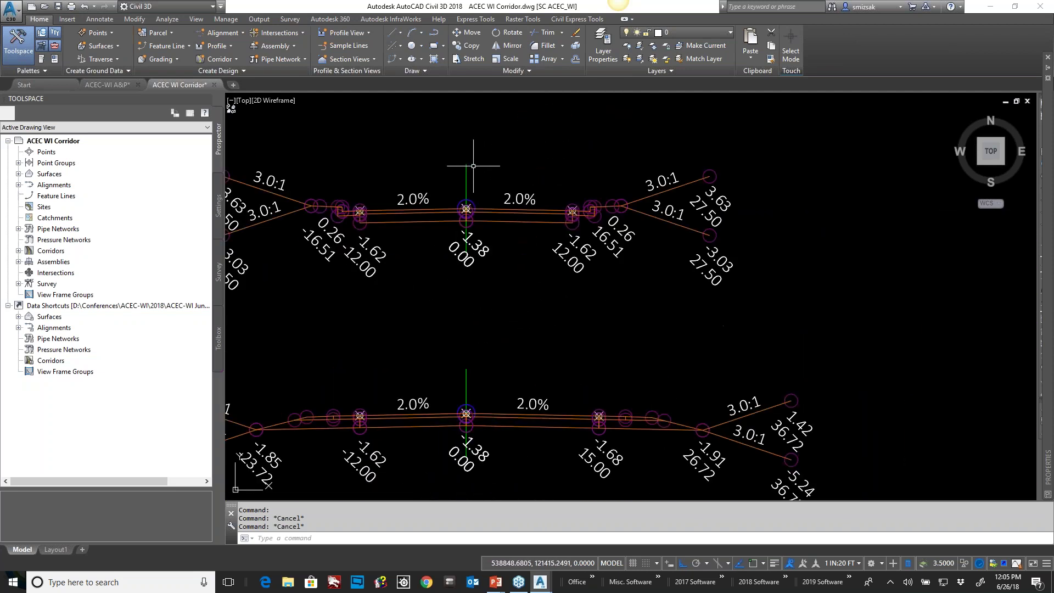
pyautogui.click(466, 177)
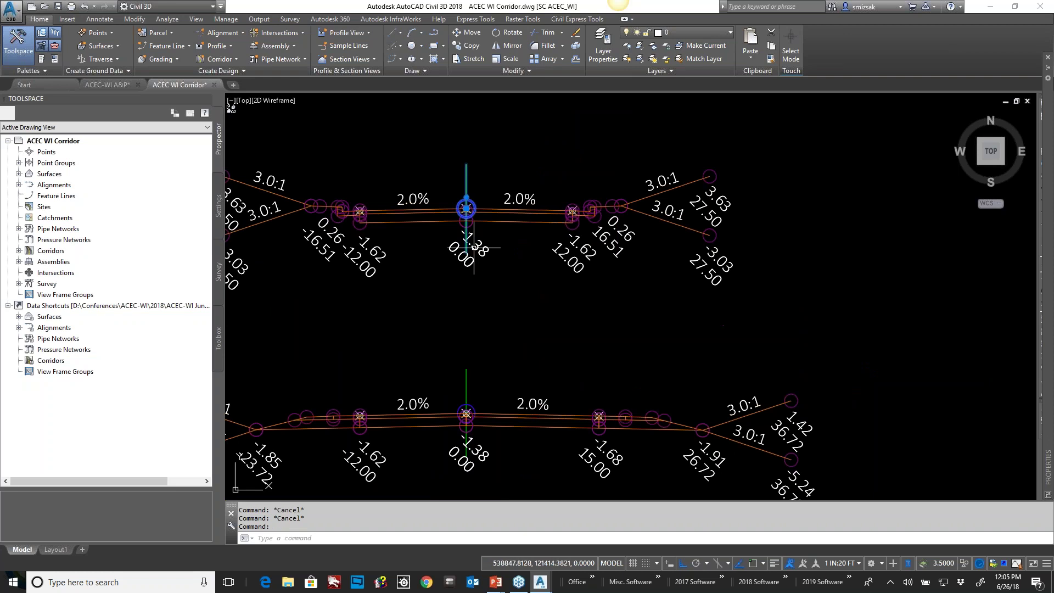
pyautogui.press('Escape')
pyautogui.press('Escape')
pyautogui.click(690, 183)
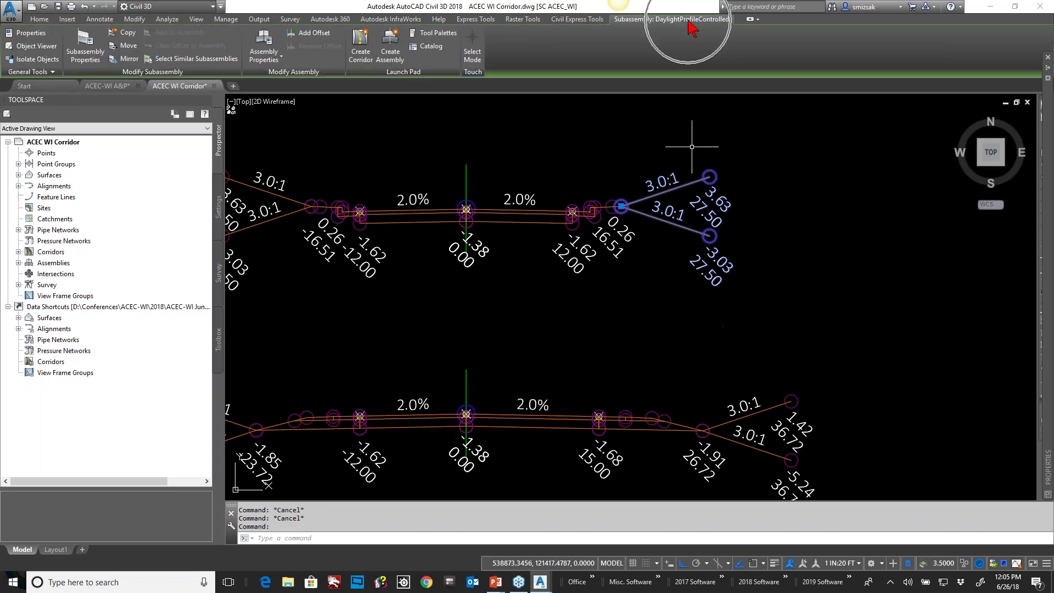
pyautogui.press('Escape')
# Step: Select the uppermost corridor in the plan near its curve and show its cross section in the Section Editor
pyautogui.scroll(-5, 436, 426)
pyautogui.moveTo(435, 427); pyautogui.dragTo(473, 101, button='middle')
pyautogui.moveTo(489, 401); pyautogui.dragTo(488, 329, button='middle')
pyautogui.scroll(-4, 488, 328)
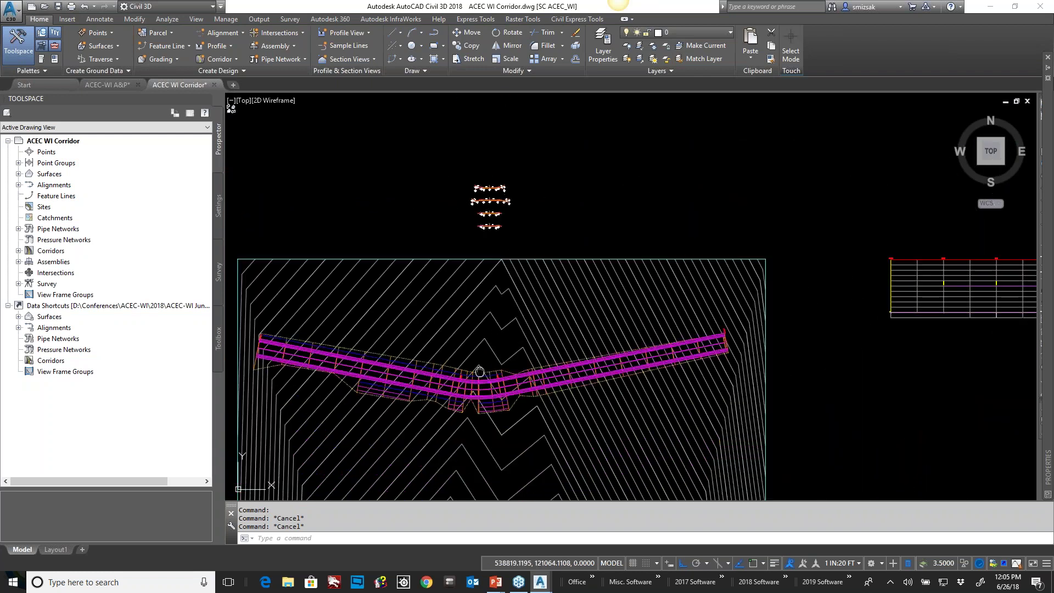
pyautogui.scroll(5, 498, 317)
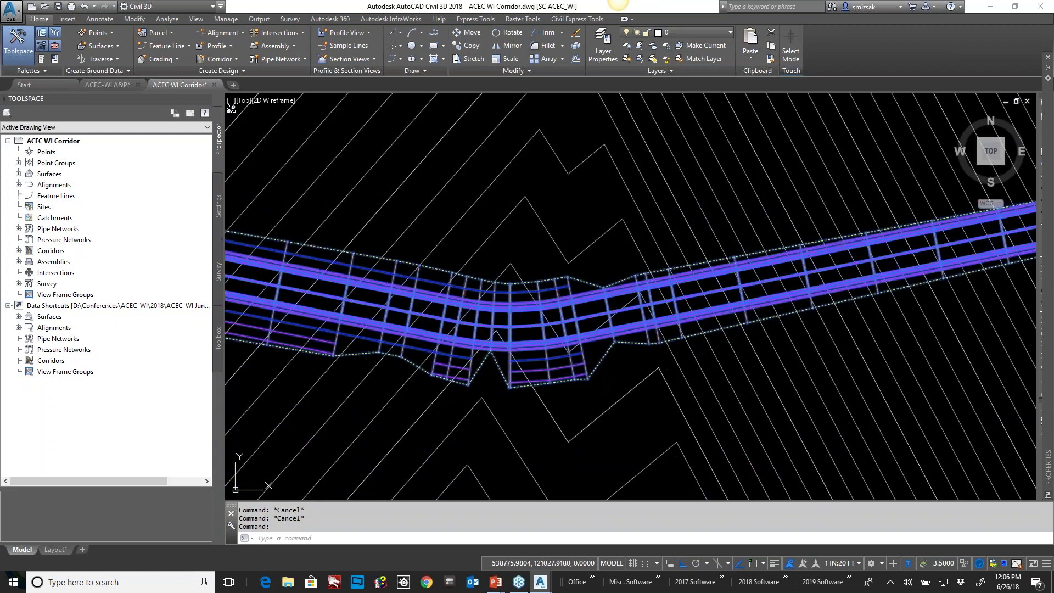
pyautogui.click(497, 317)
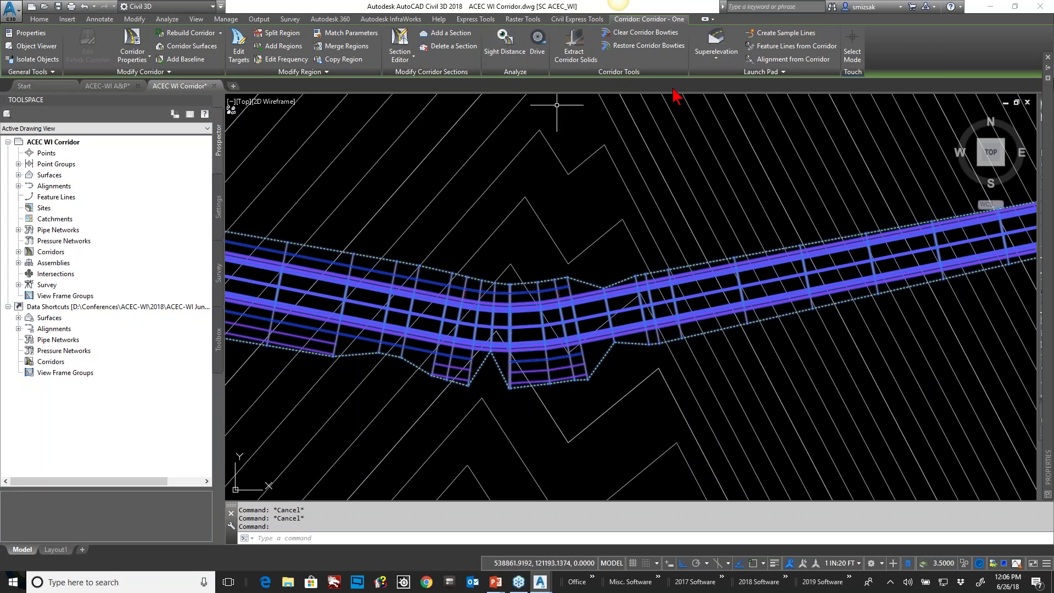
pyautogui.click(400, 37)
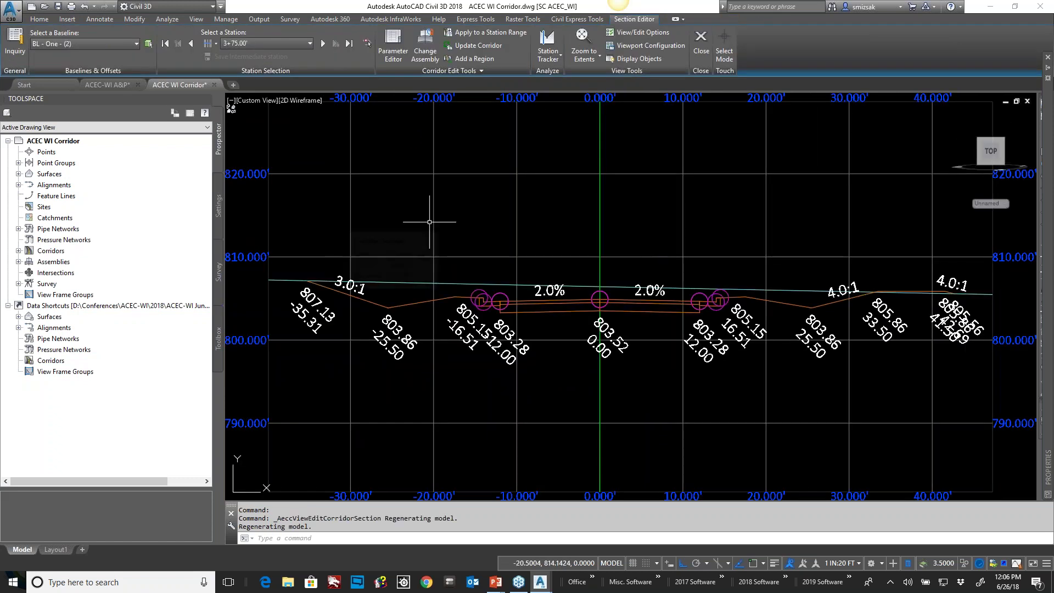
# Step: Set the model viewport configuration to Three: Above while the corridor section is open
pyautogui.scroll(-2, 429, 222)
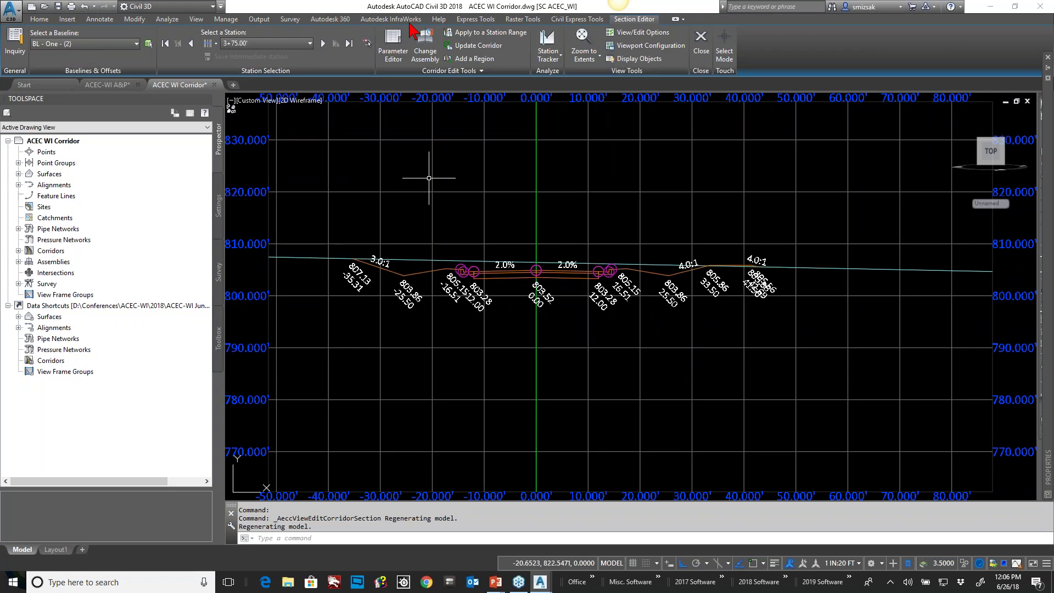
pyautogui.click(196, 18)
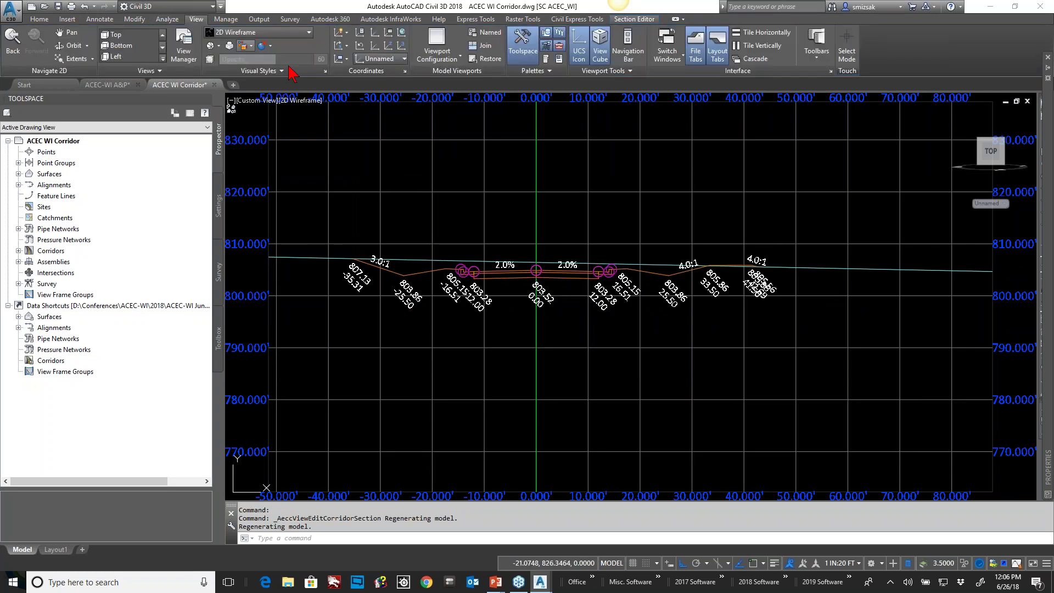
pyautogui.click(442, 58)
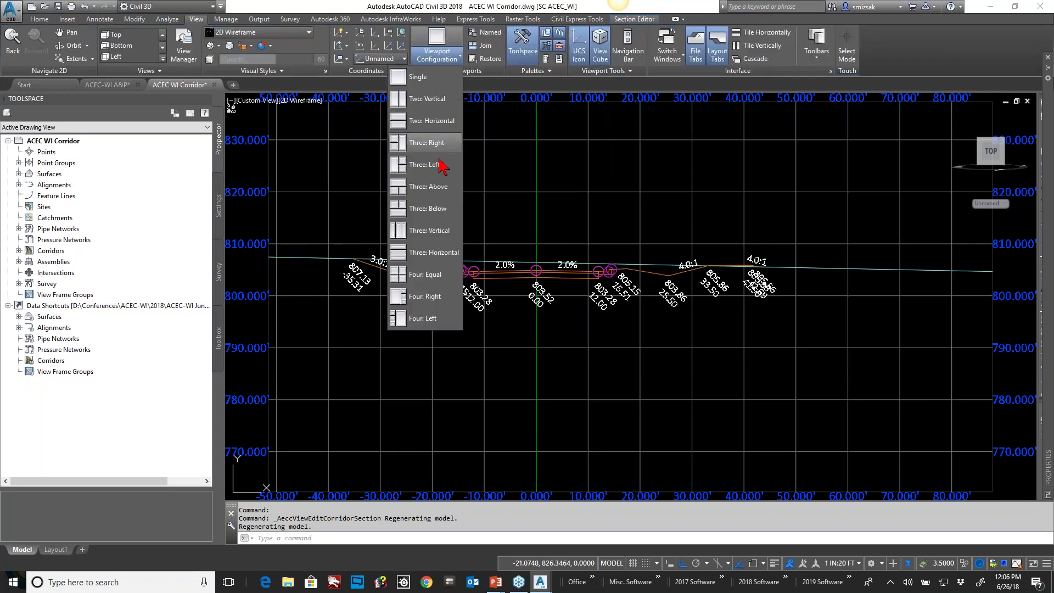
pyautogui.click(431, 187)
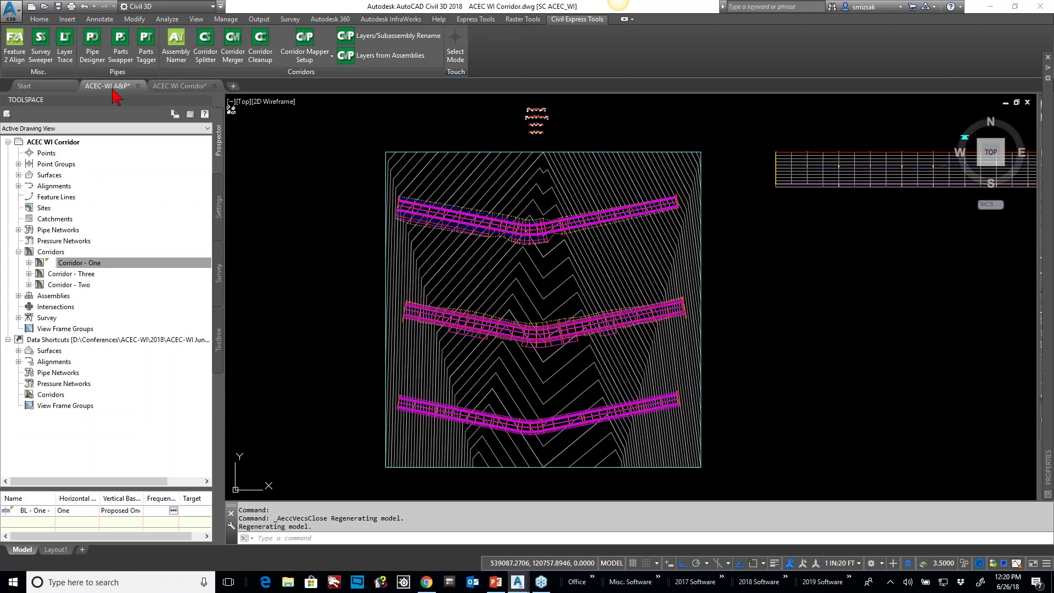
# Step: Switch to the ACEC-WI A&P drawing and examine the Topo surface, the alignments and the uppermost profile view
pyautogui.click(114, 87)
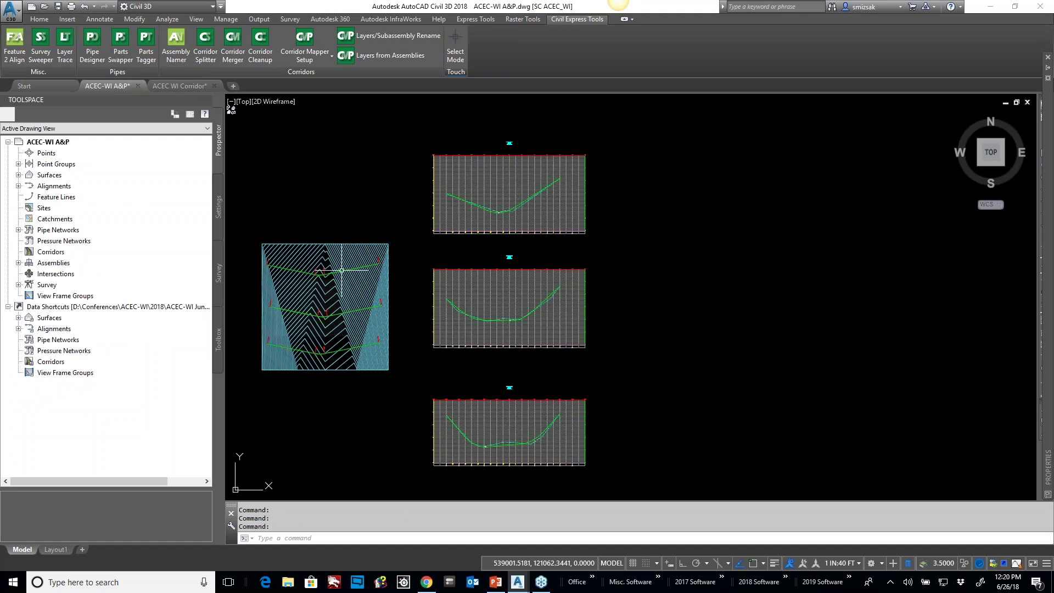
pyautogui.moveTo(355, 349)
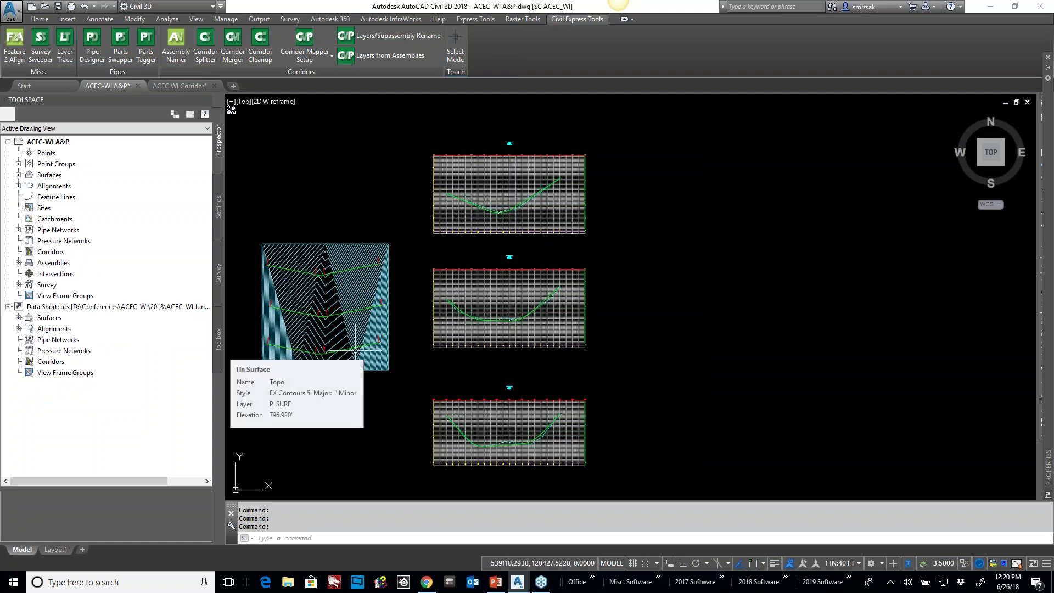
pyautogui.scroll(5, 494, 186)
pyautogui.moveTo(428, 184); pyautogui.dragTo(431, 324, button='middle')
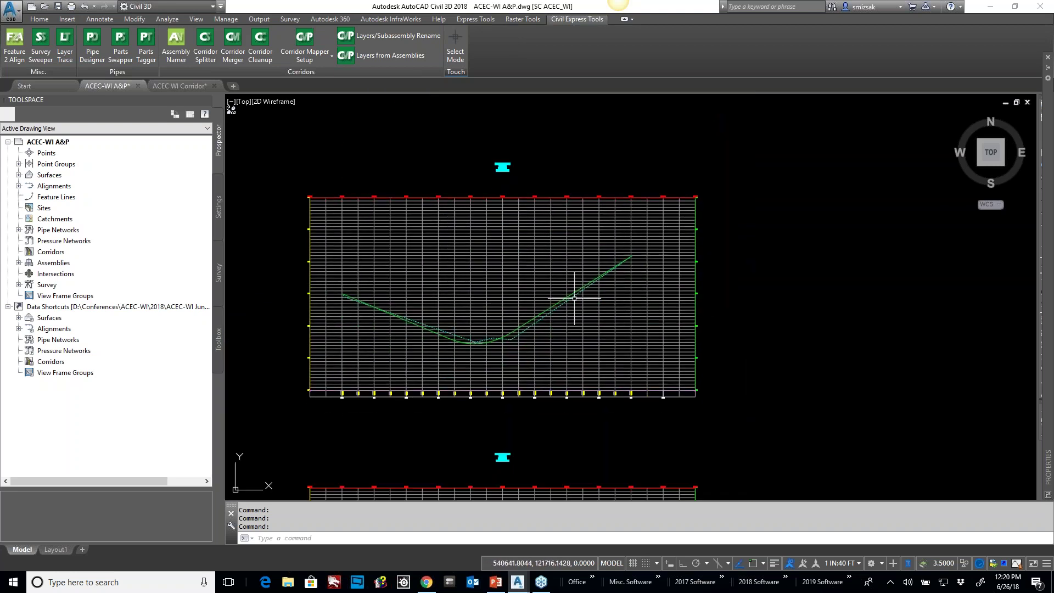
pyautogui.moveTo(554, 316)
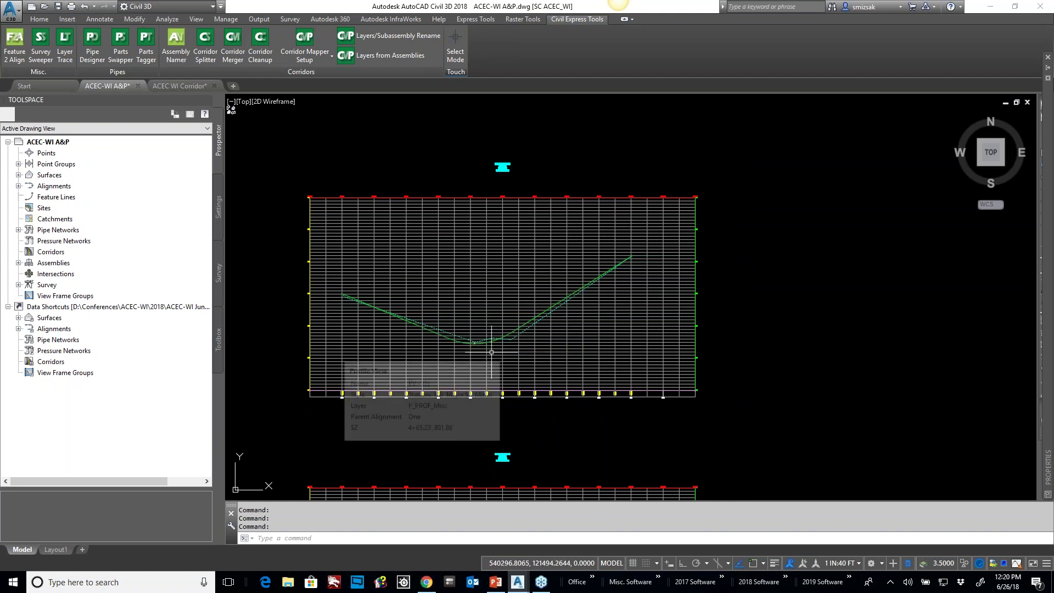
# Step: Return to the ACEC WI Corridor drawing and identify the top assembly and its right-hand daylight subassembly by selecting each
pyautogui.click(187, 86)
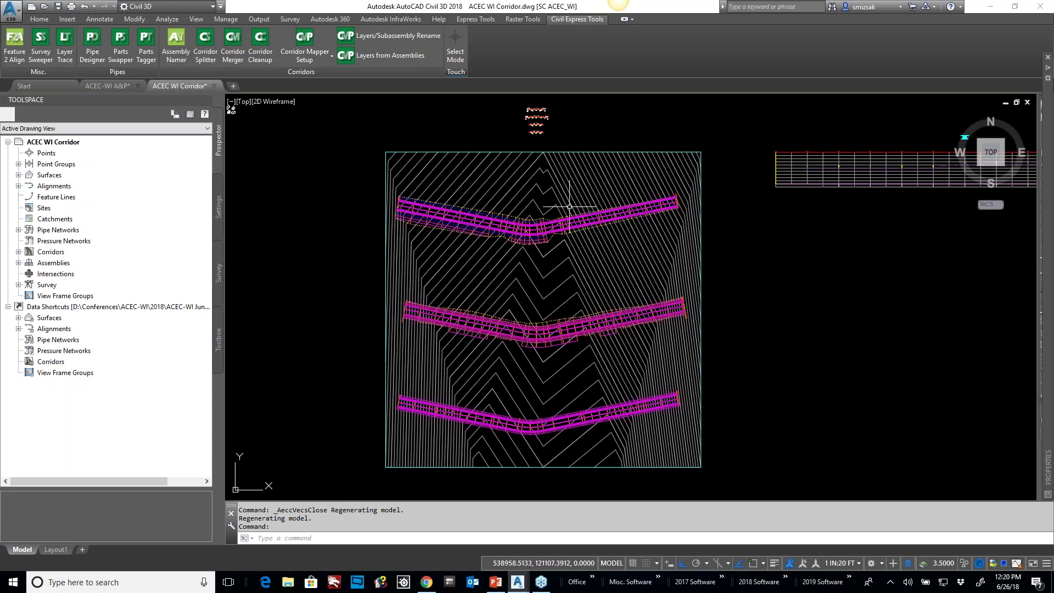
pyautogui.scroll(8, 536, 121)
pyautogui.moveTo(485, 150)
pyautogui.mouseDown(button='middle')
pyautogui.moveTo(465, 384)
pyautogui.moveTo(542, 334)
pyautogui.mouseUp(button='middle')
pyautogui.scroll(-7, 477, 366)
pyautogui.scroll(3, 541, 318)
pyautogui.press('Escape')
pyautogui.press('Escape')
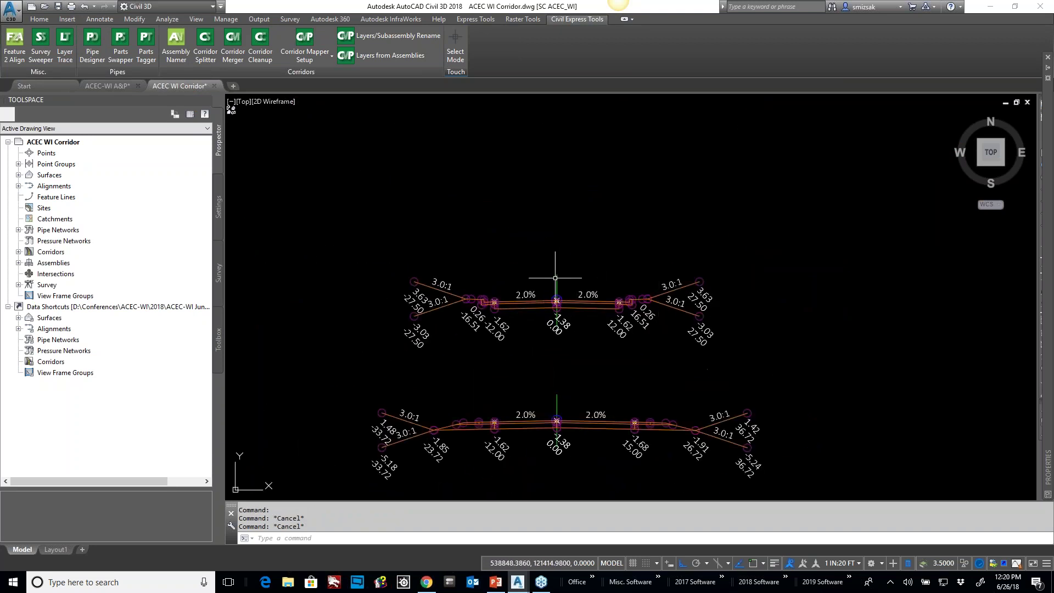
pyautogui.click(557, 281)
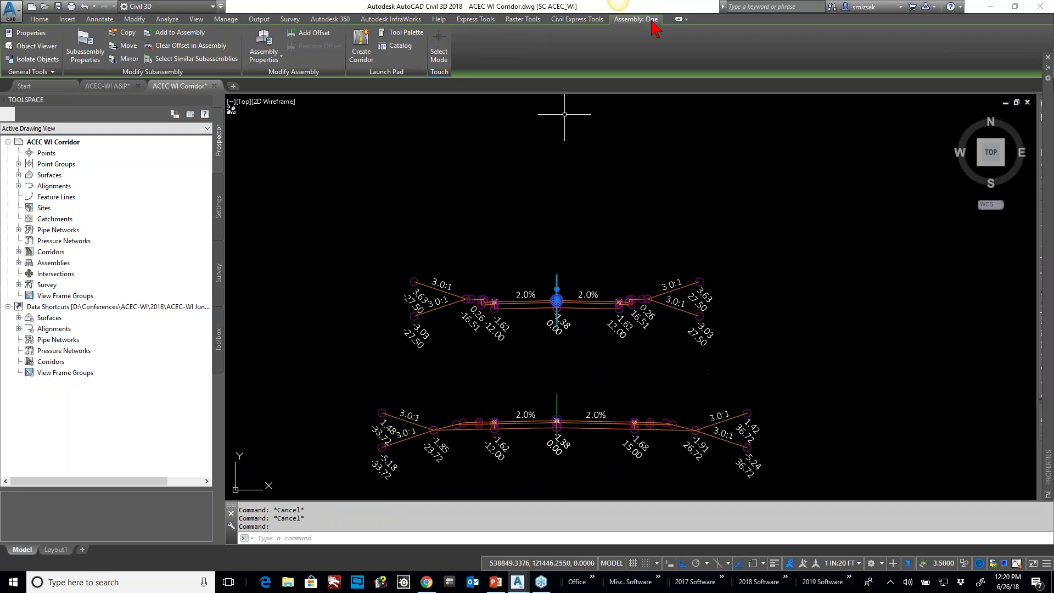
pyautogui.press('Escape')
pyautogui.click(687, 285)
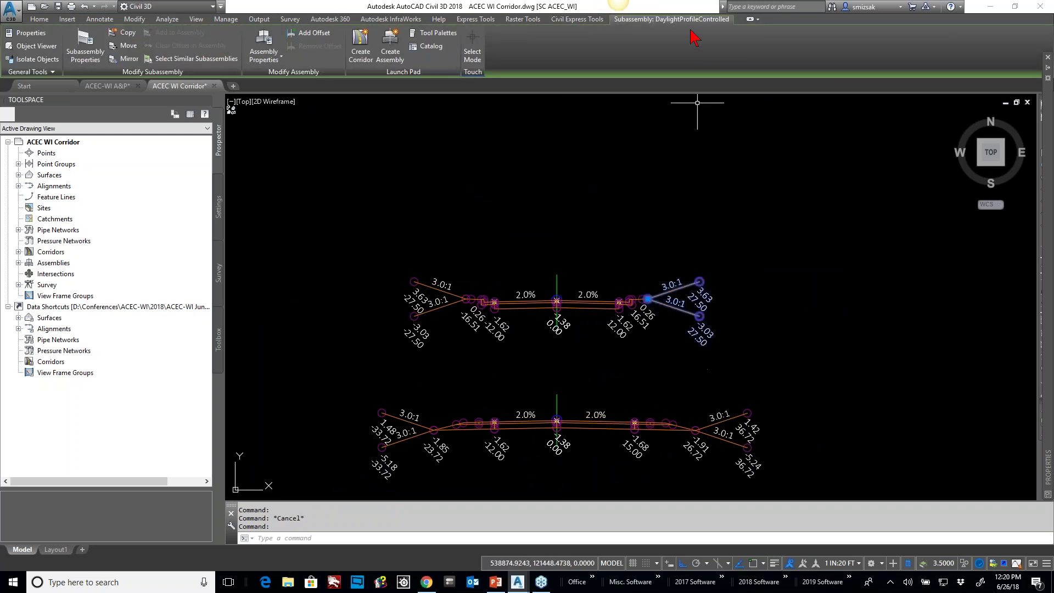
pyautogui.press('Escape')
# Step: Open Corridor - One in the Section Editor, selecting it in plan just before the curve
pyautogui.scroll(-2, 452, 330)
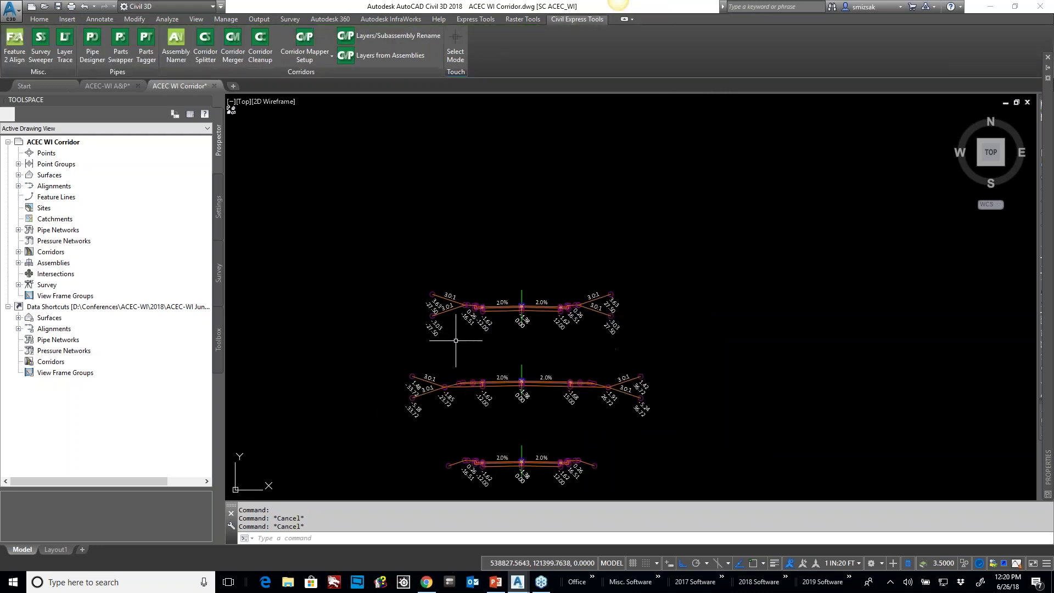
pyautogui.scroll(-5, 419, 352)
pyautogui.scroll(-3, 550, 320)
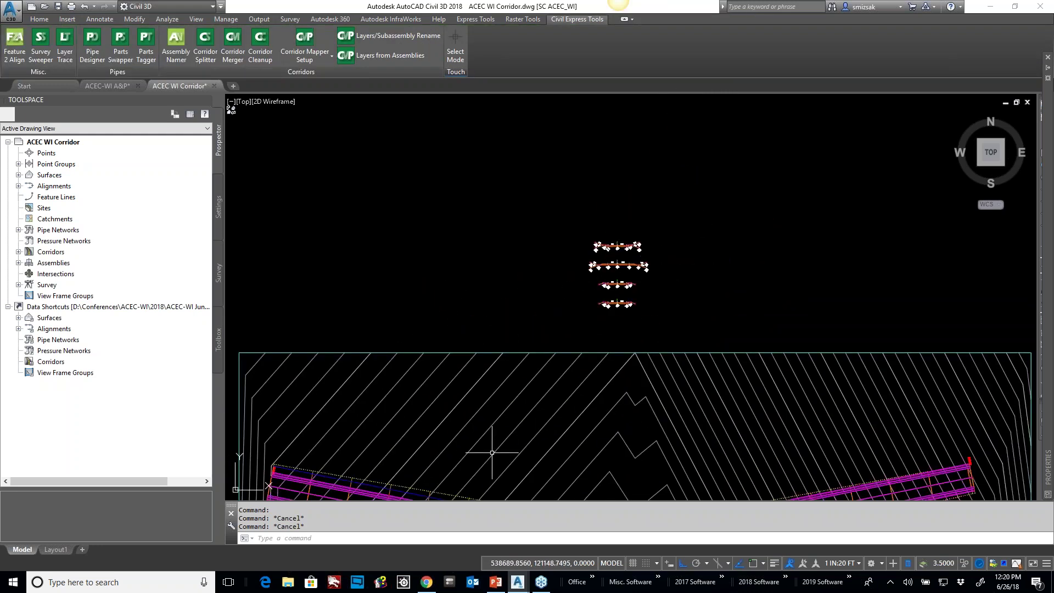
pyautogui.moveTo(504, 363); pyautogui.dragTo(501, 277, button='middle')
pyautogui.scroll(3, 551, 371)
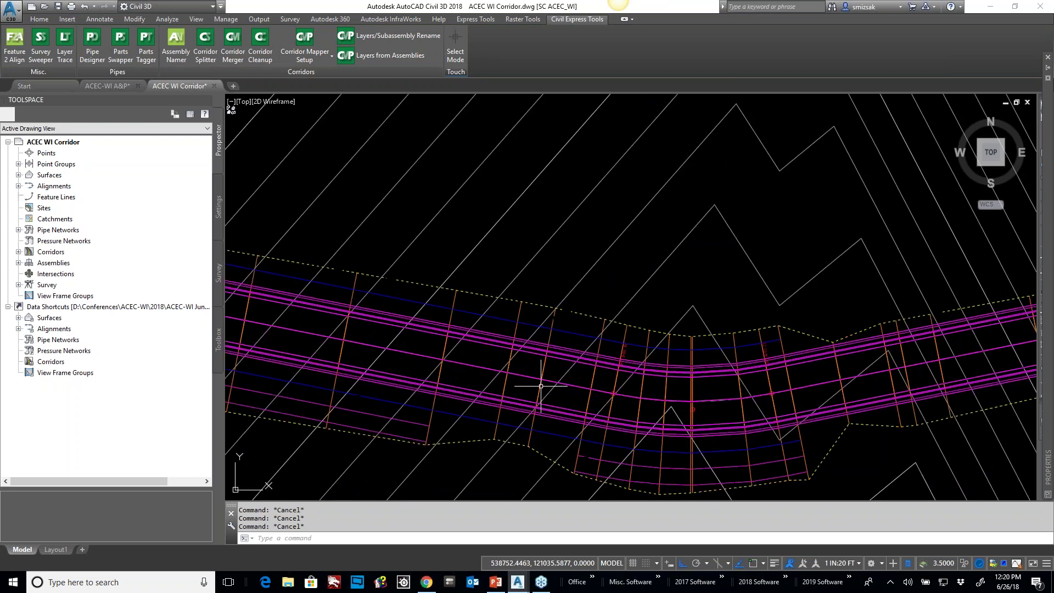
pyautogui.click(541, 386)
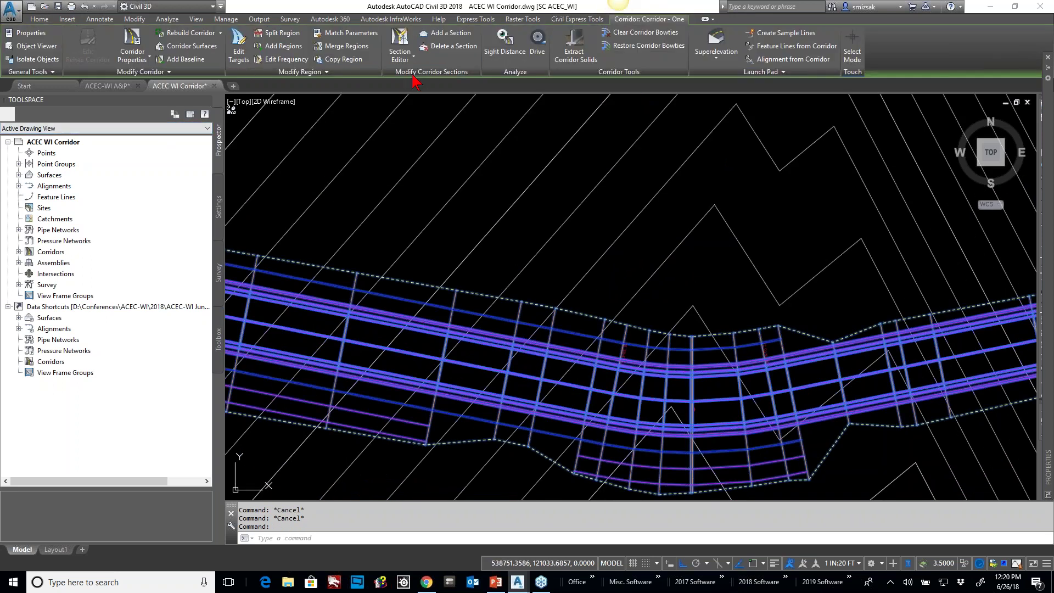
pyautogui.click(399, 47)
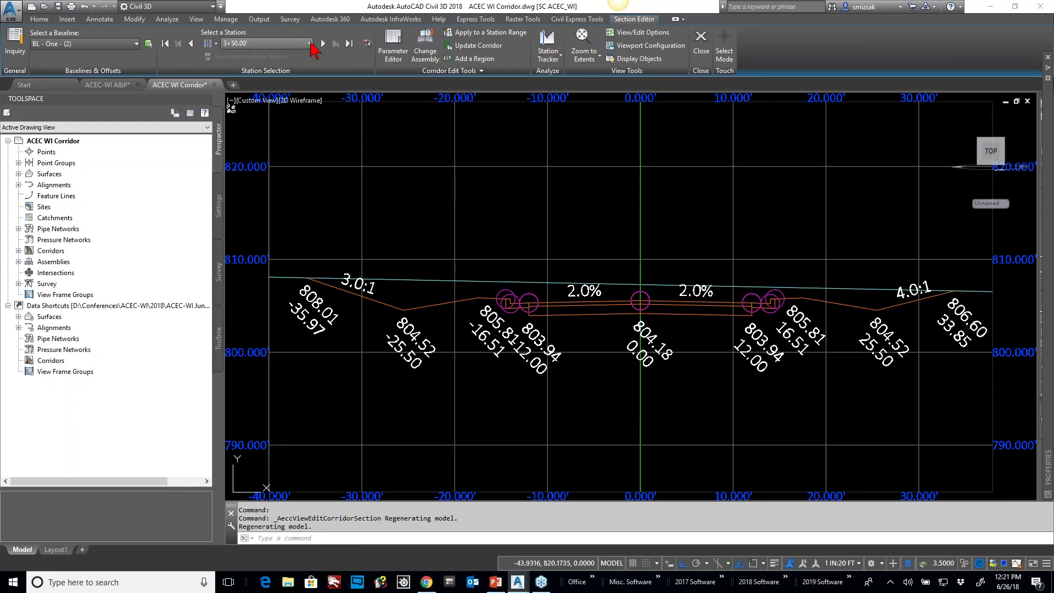
# Step: View the corridor section at station 4+65.27 and advance through the following stations to 5+00.00
pyautogui.click(269, 44)
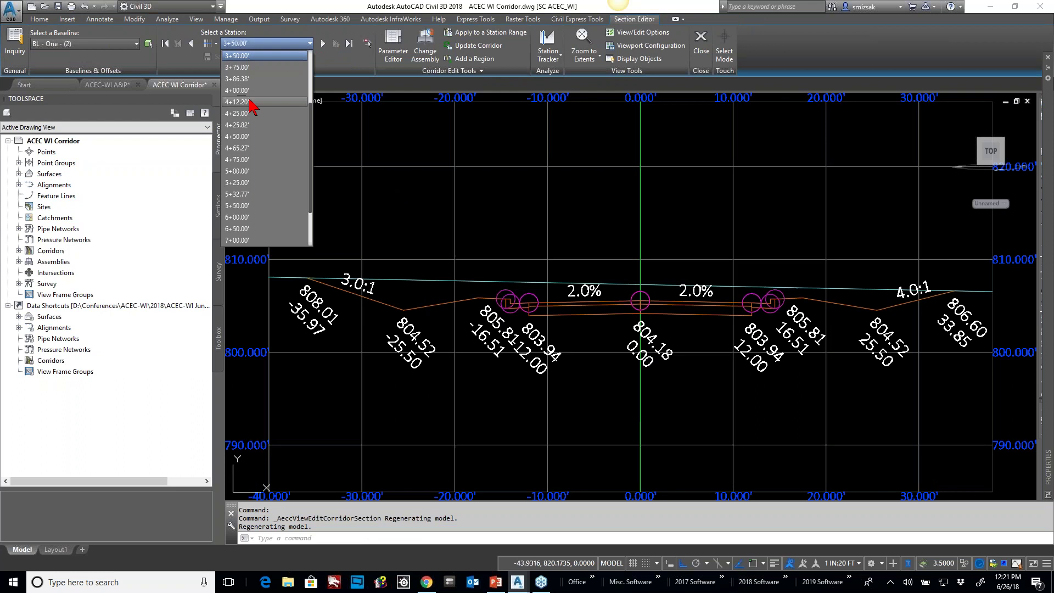
pyautogui.click(241, 148)
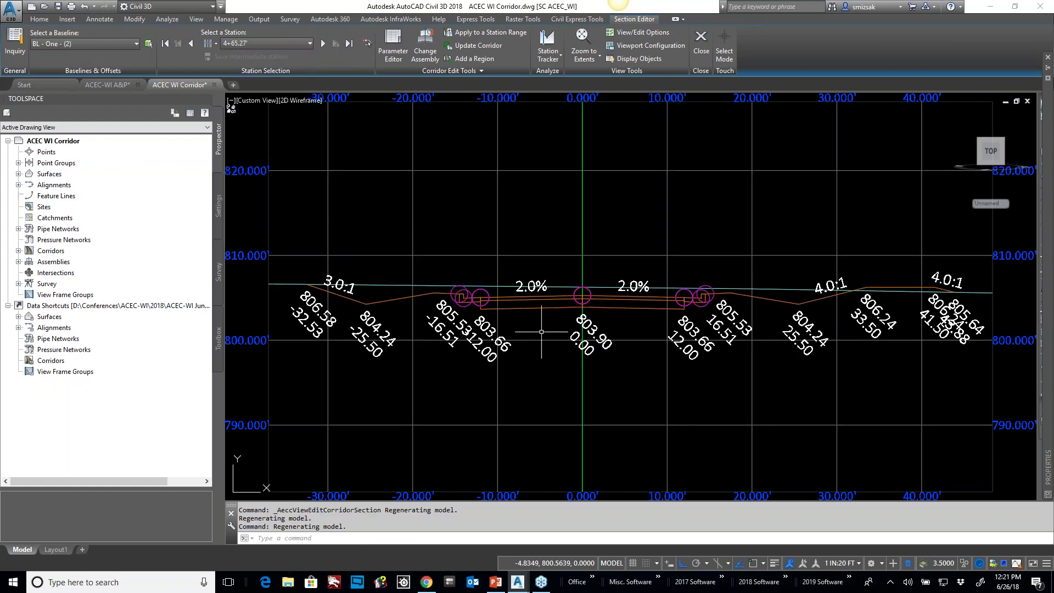
pyautogui.click(584, 296)
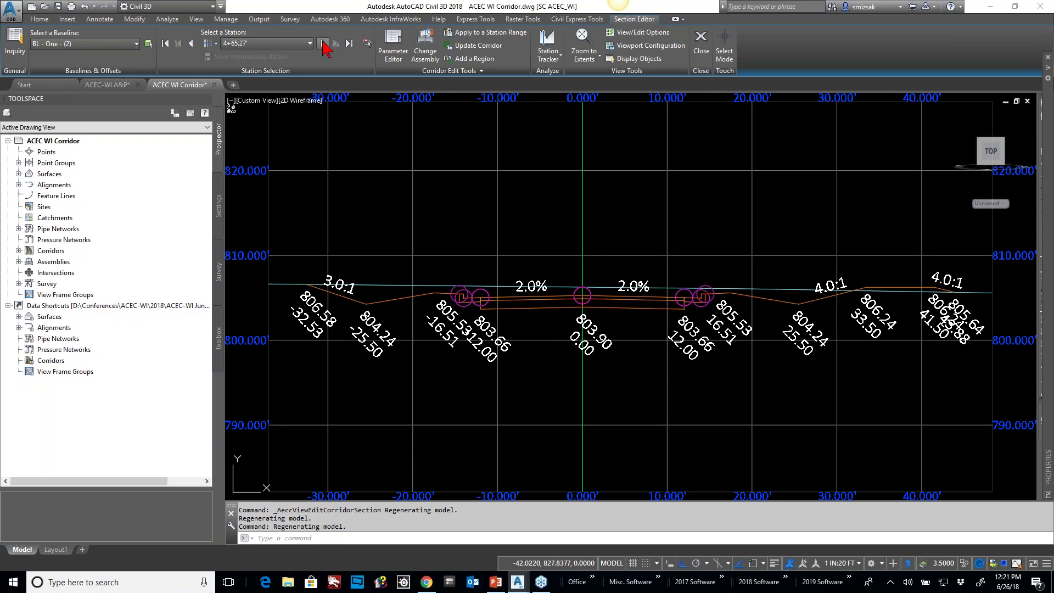
pyautogui.click(323, 44)
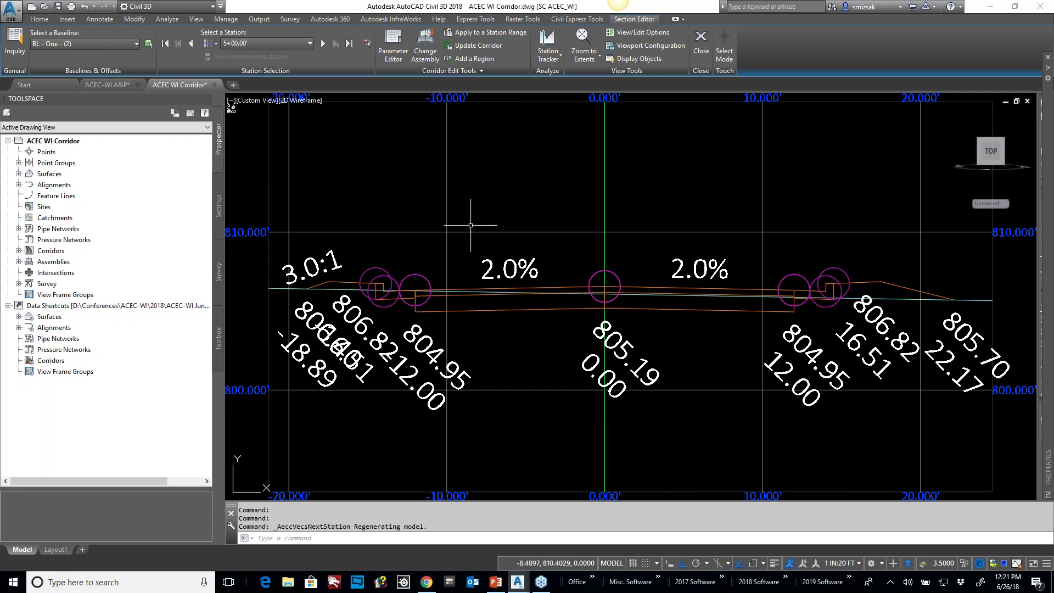
# Step: Step the corridor section view back through the preceding stations from 5+00.00 to 4+25.82
pyautogui.scroll(-1, 483, 243)
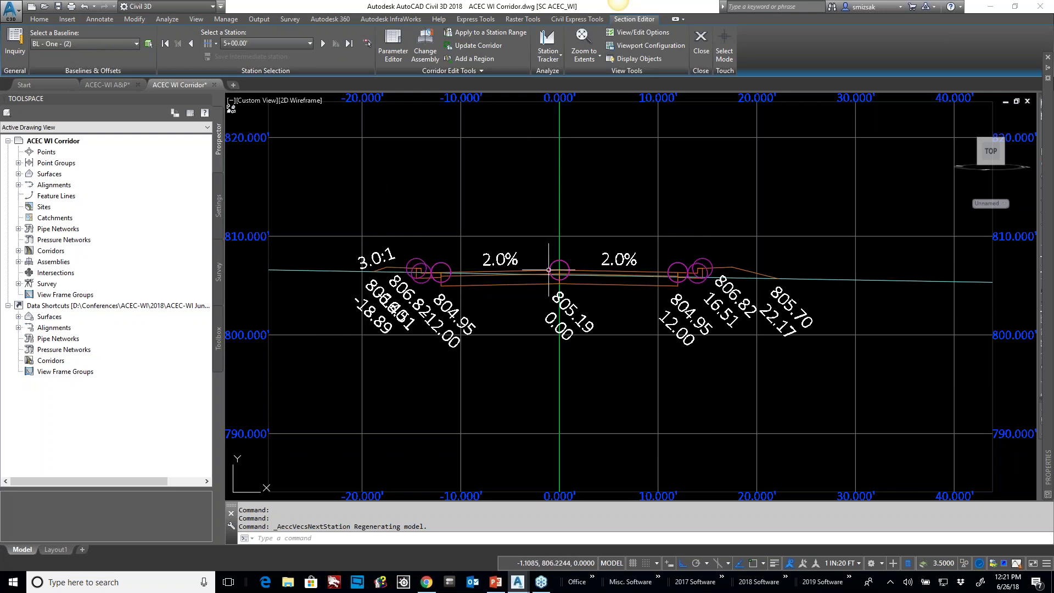
pyautogui.click(191, 44)
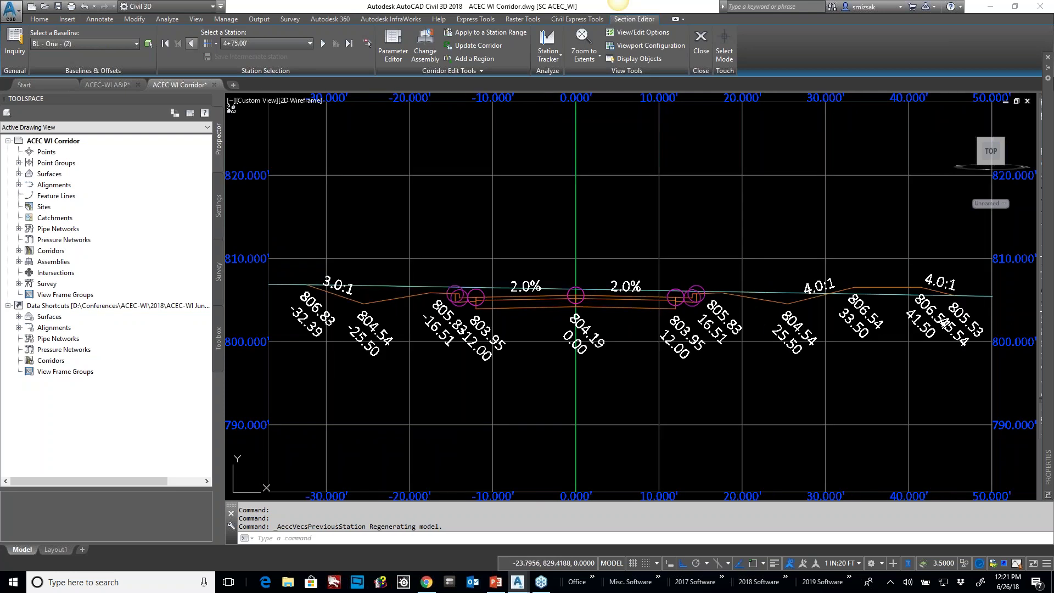
pyautogui.click(192, 44)
pyautogui.click(192, 44)
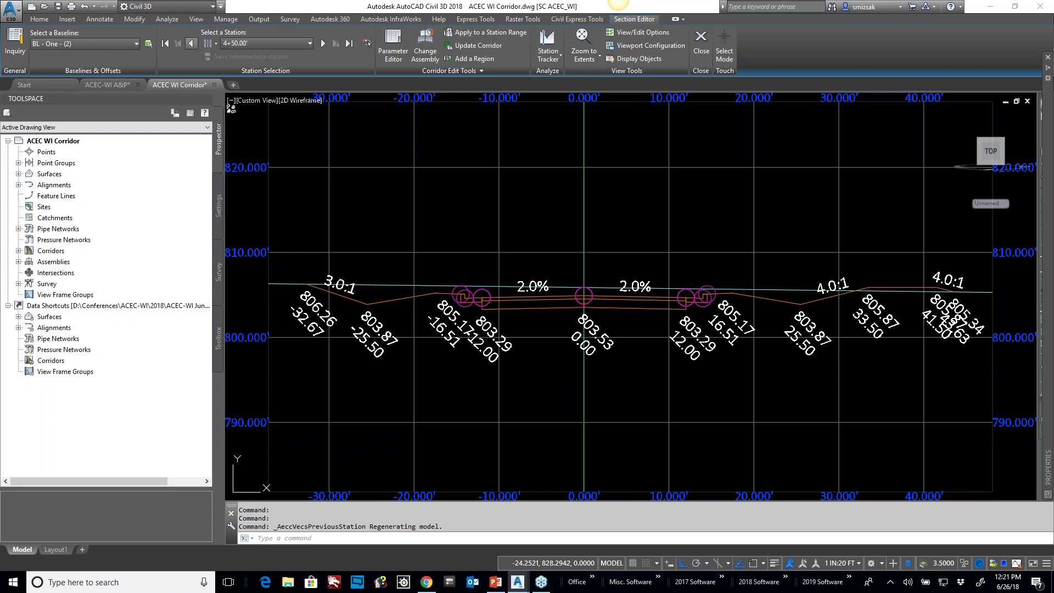
pyautogui.click(192, 44)
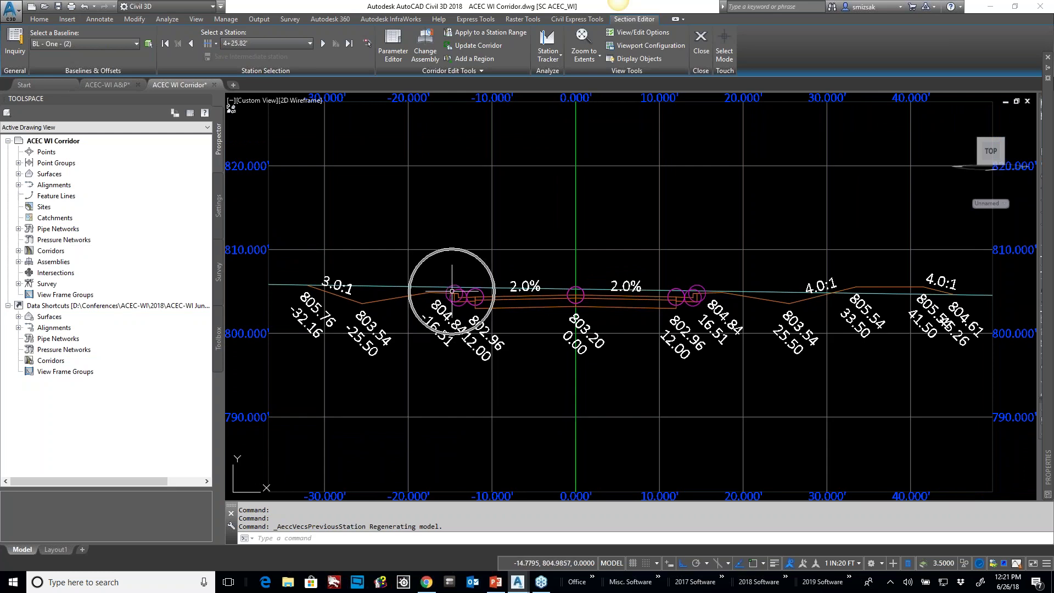
# Step: Advance the corridor section view through the following stations to 5+32.77 and close the Section Editor
pyautogui.click(322, 44)
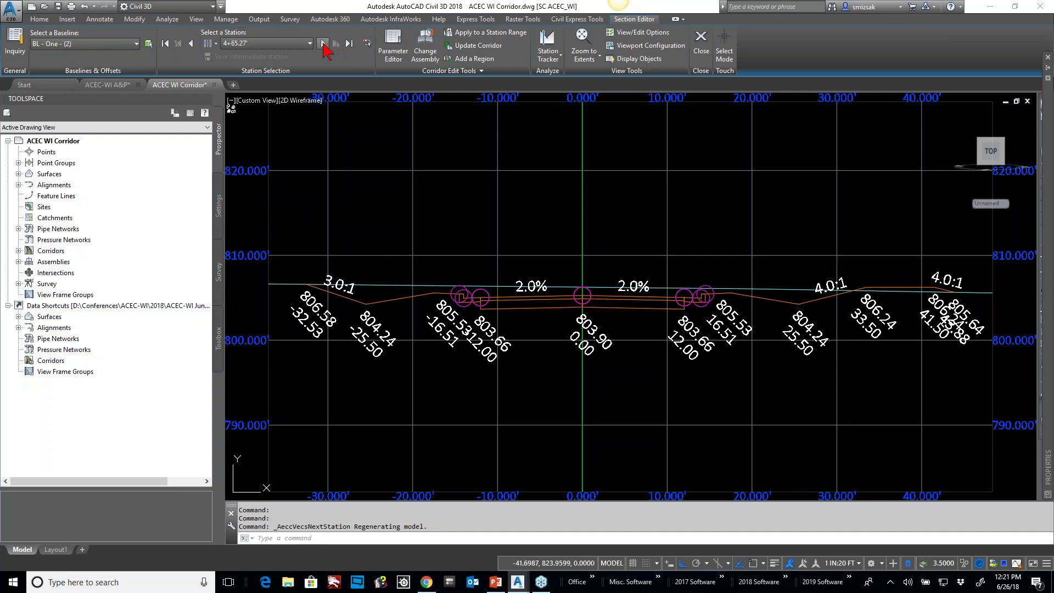
pyautogui.click(322, 44)
pyautogui.click(322, 44)
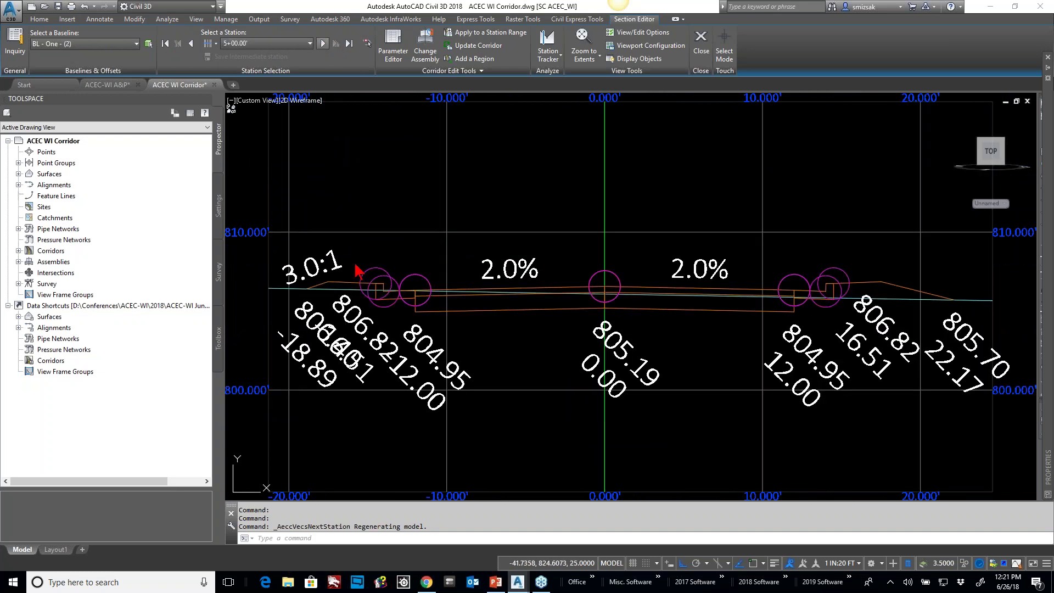
pyautogui.press('ctrl')
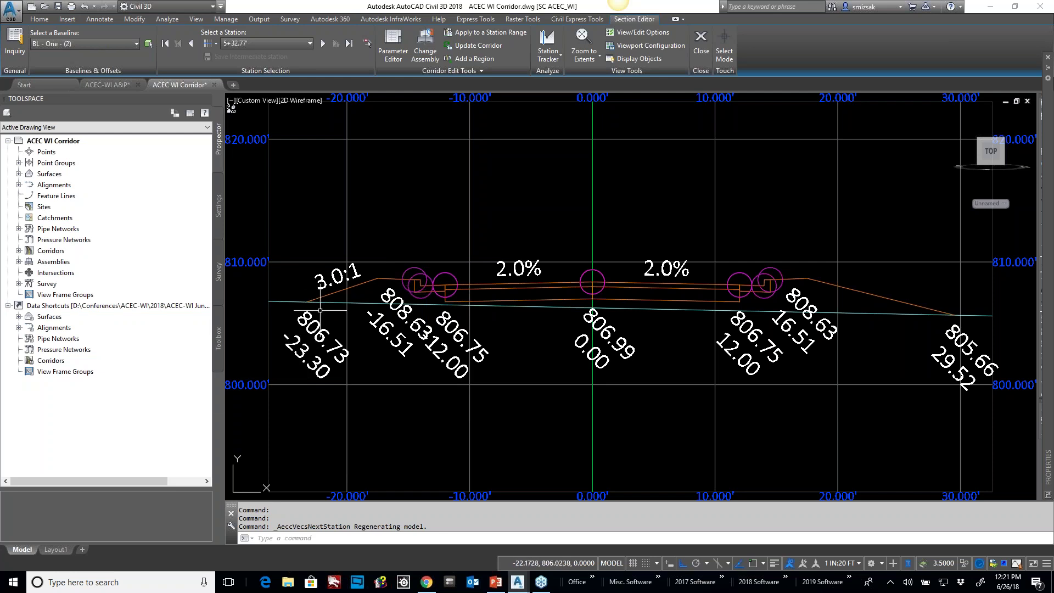
pyautogui.moveTo(320, 310)
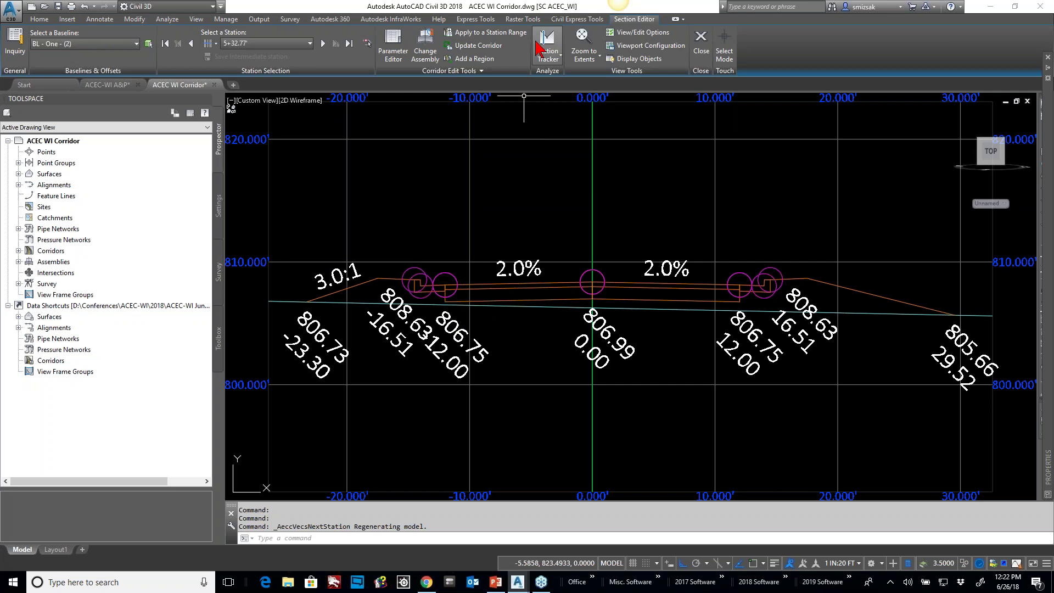
pyautogui.click(701, 43)
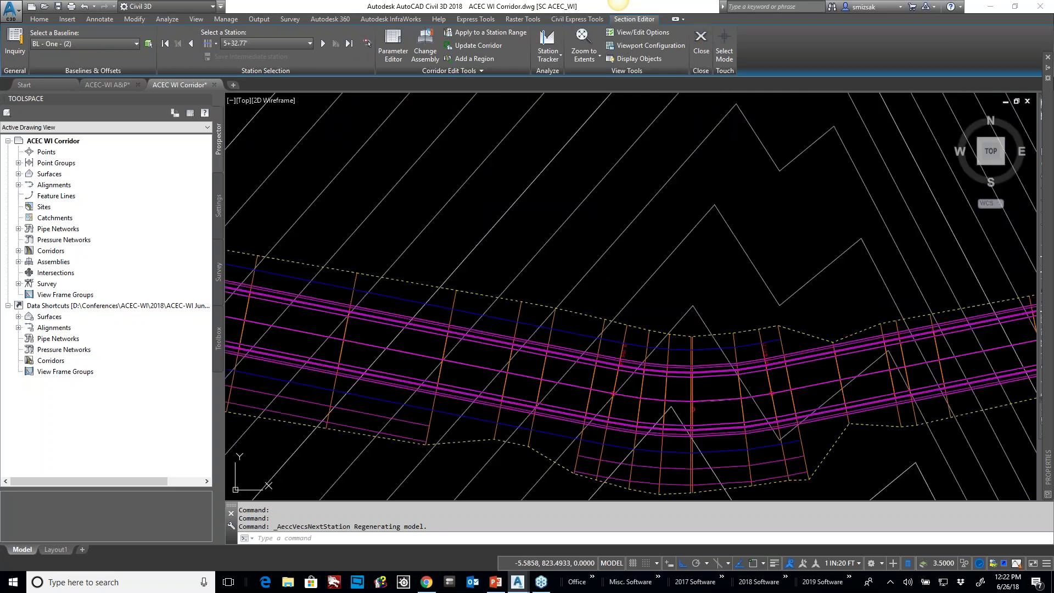
# Step: Open the properties of the top assembly's right-hand daylight subassembly and check its Ditch/fill switch parameter
pyautogui.scroll(-9, 743, 214)
pyautogui.scroll(5, 742, 127)
pyautogui.moveTo(742, 127); pyautogui.dragTo(597, 179, button='middle')
pyautogui.press('Escape')
pyautogui.scroll(4, 601, 172)
pyautogui.scroll(2, 601, 171)
pyautogui.click(612, 172)
pyautogui.rightClick(642, 198)
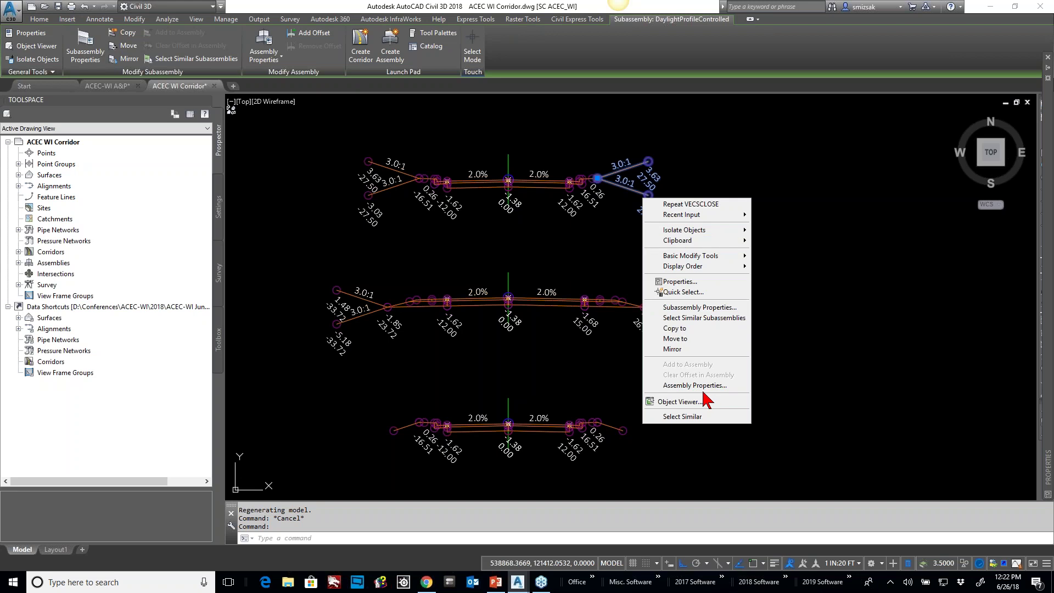
pyautogui.click(688, 278)
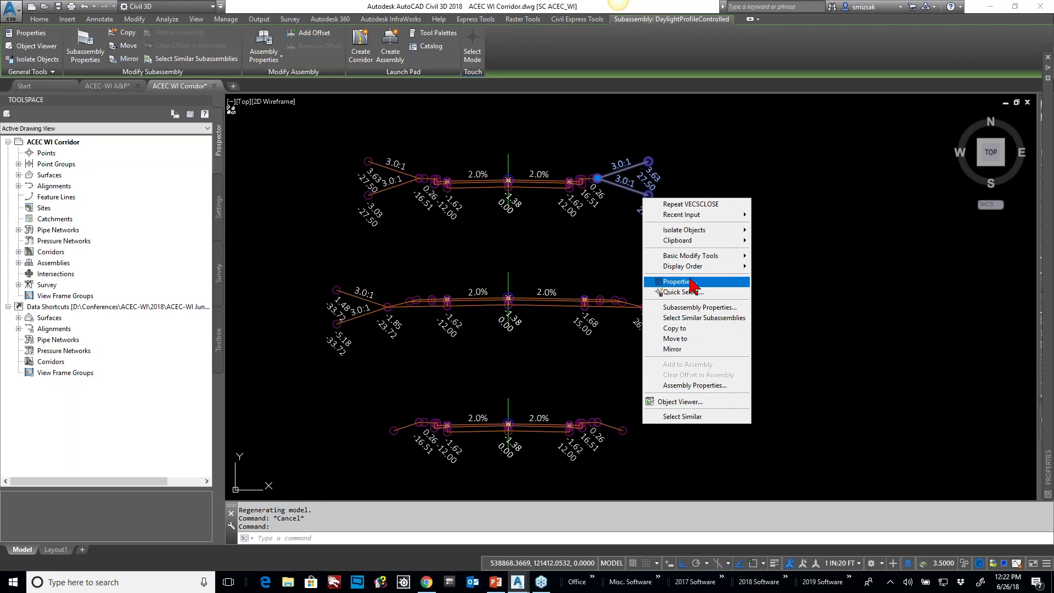
pyautogui.click(685, 283)
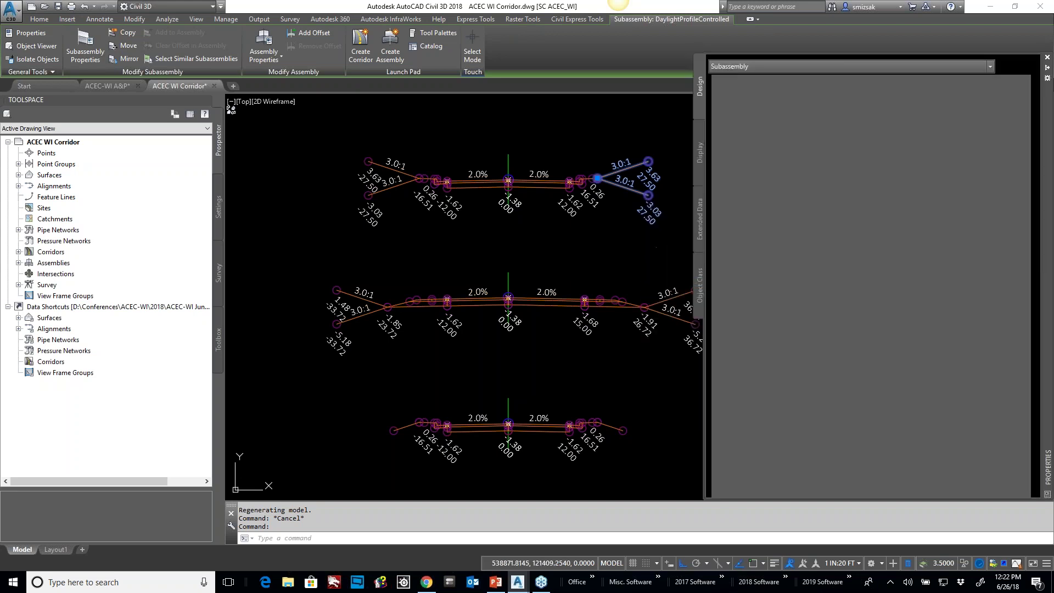
pyautogui.click(933, 318)
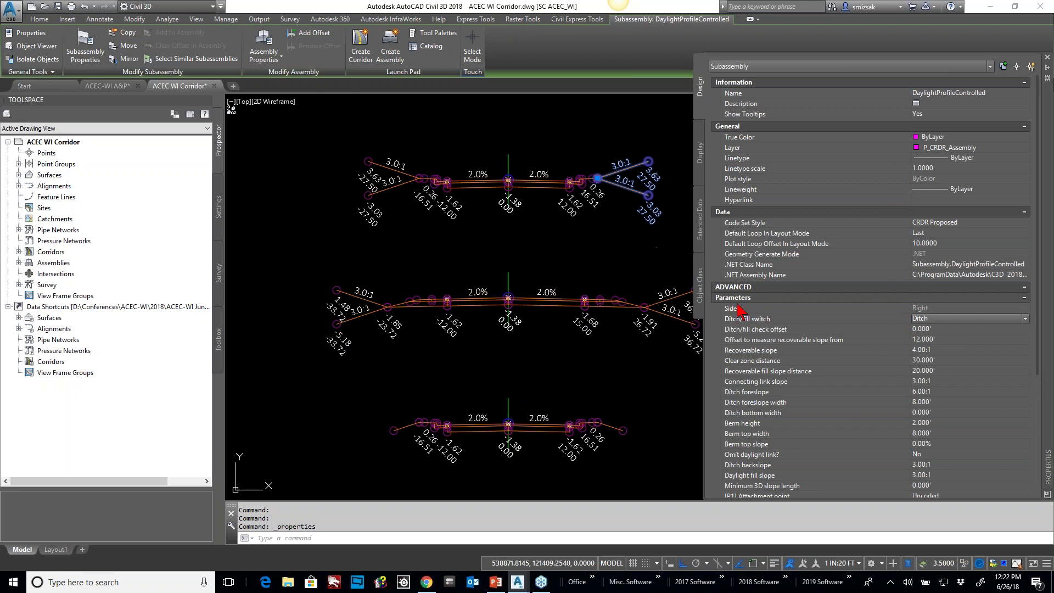
pyautogui.press('Escape')
pyautogui.press('Escape')
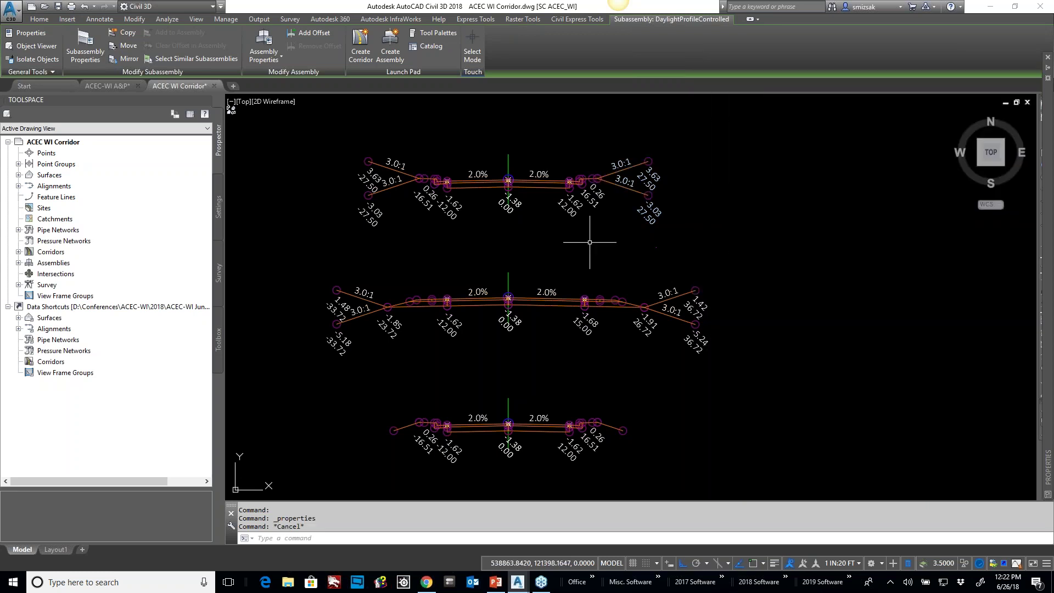
# Step: Review the target mapping of Corridor - One, including its right-hand Ditch/fill Switch target, and cancel out of the corridor properties
pyautogui.scroll(-6, 474, 442)
pyautogui.moveTo(488, 417); pyautogui.dragTo(542, 96, button='middle')
pyautogui.moveTo(512, 344); pyautogui.dragTo(540, 88, button='middle')
pyautogui.press('Escape')
pyautogui.scroll(3, 353, 235)
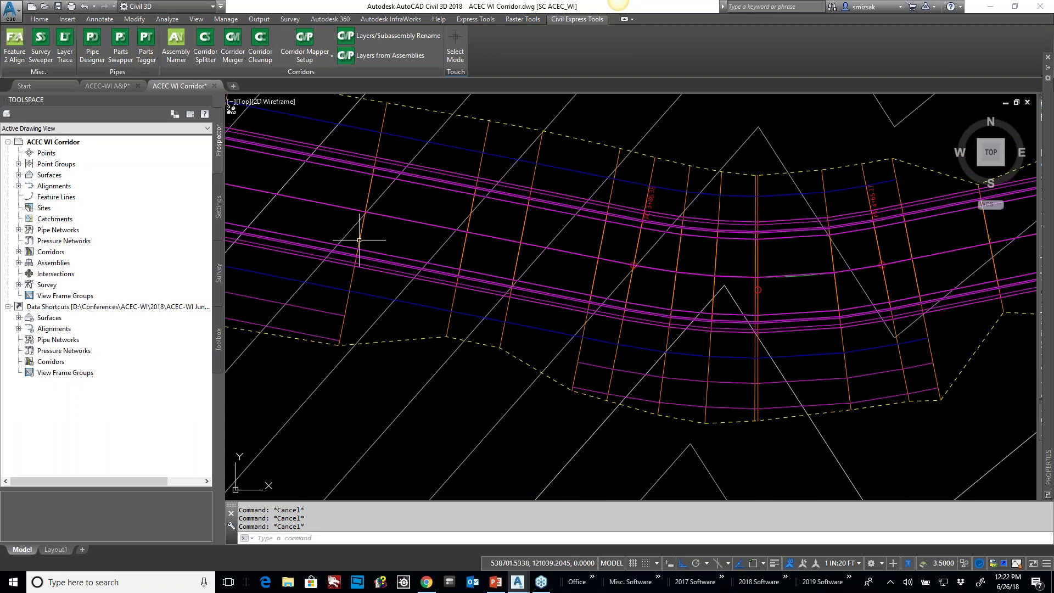
pyautogui.click(364, 247)
pyautogui.rightClick(369, 248)
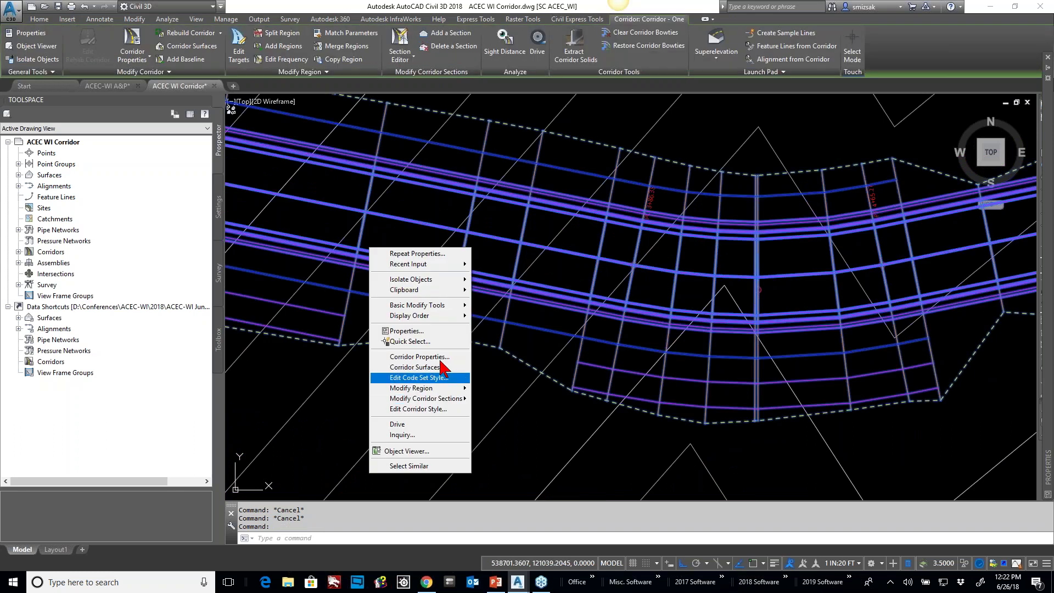
pyautogui.click(422, 358)
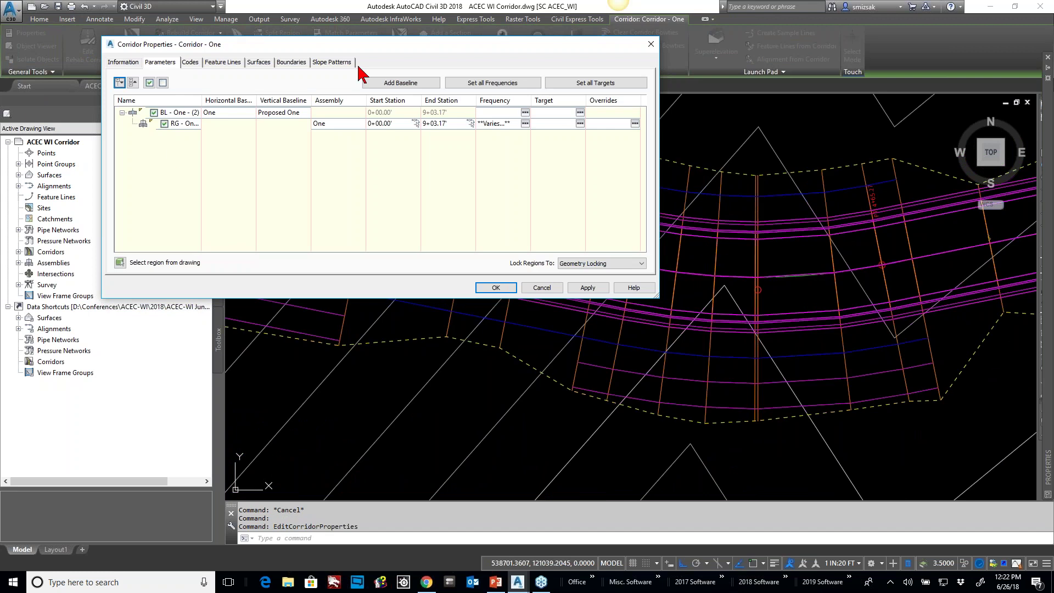
pyautogui.click(620, 86)
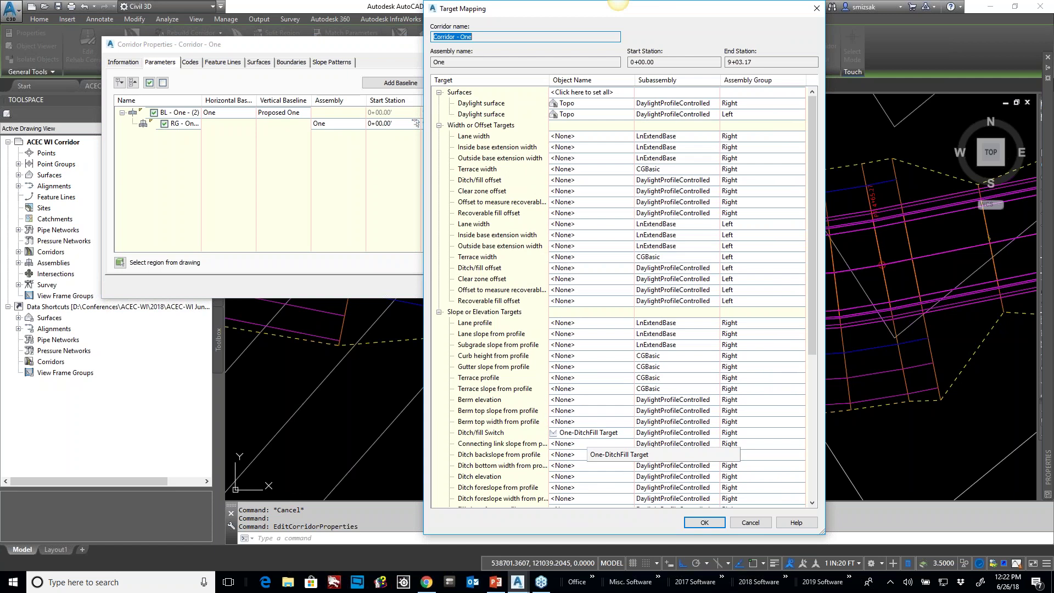
pyautogui.click(751, 522)
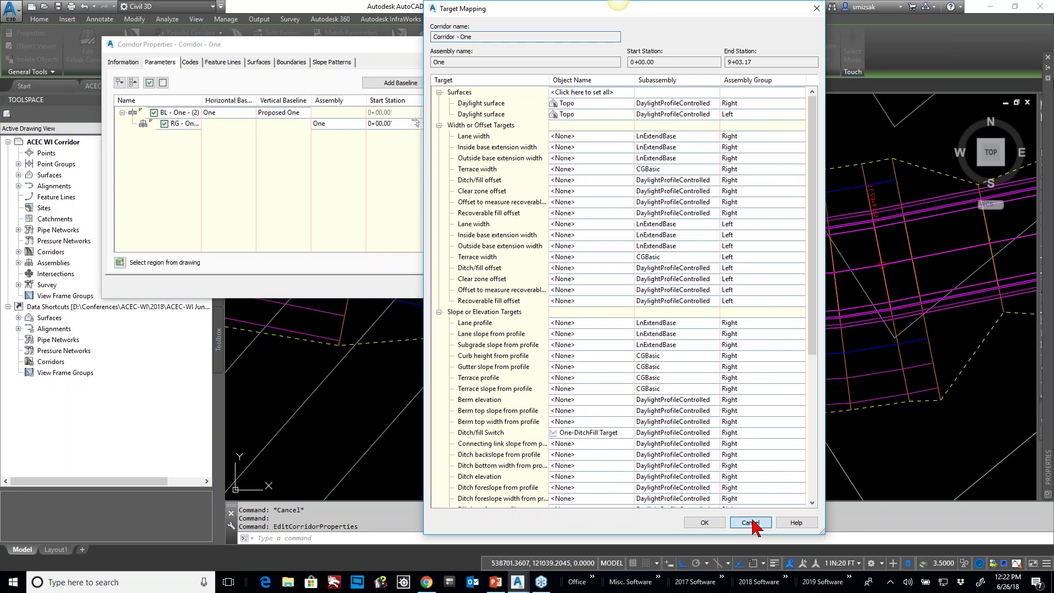
pyautogui.click(545, 291)
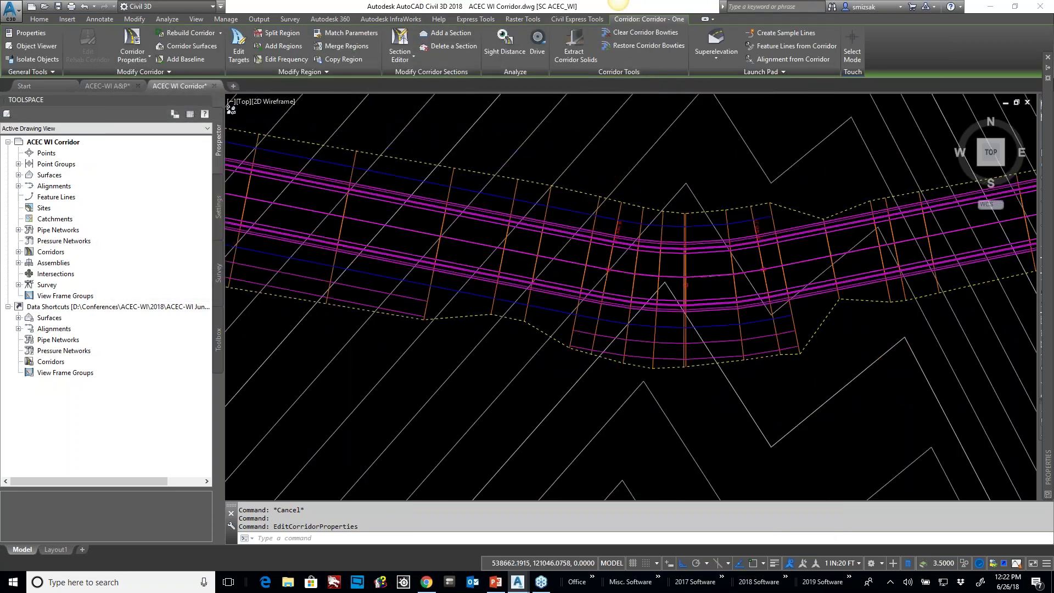
# Step: Examine the ditch/fill target profile in its profile view, from the start station to the elevation transition just after 4+00.00
pyautogui.scroll(-4, 632, 286)
pyautogui.moveTo(714, 264); pyautogui.dragTo(113, 297, button='middle')
pyautogui.moveTo(701, 177); pyautogui.dragTo(285, 263, button='middle')
pyautogui.scroll(2, 285, 260)
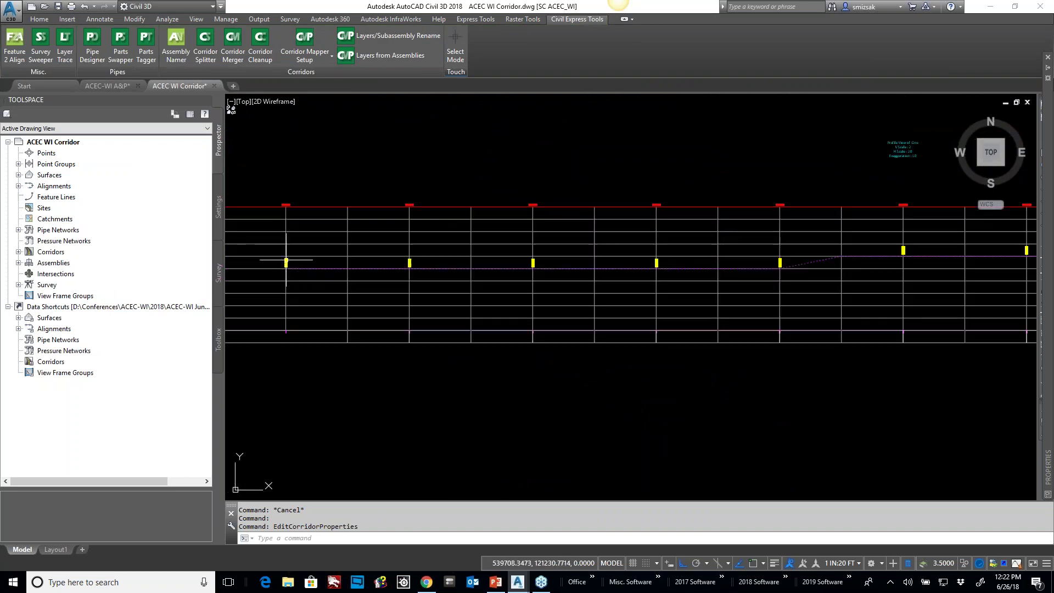
pyautogui.scroll(8, 290, 267)
pyautogui.scroll(-7, 285, 269)
pyautogui.moveTo(313, 281); pyautogui.dragTo(546, 299, button='middle')
pyautogui.scroll(5, 483, 287)
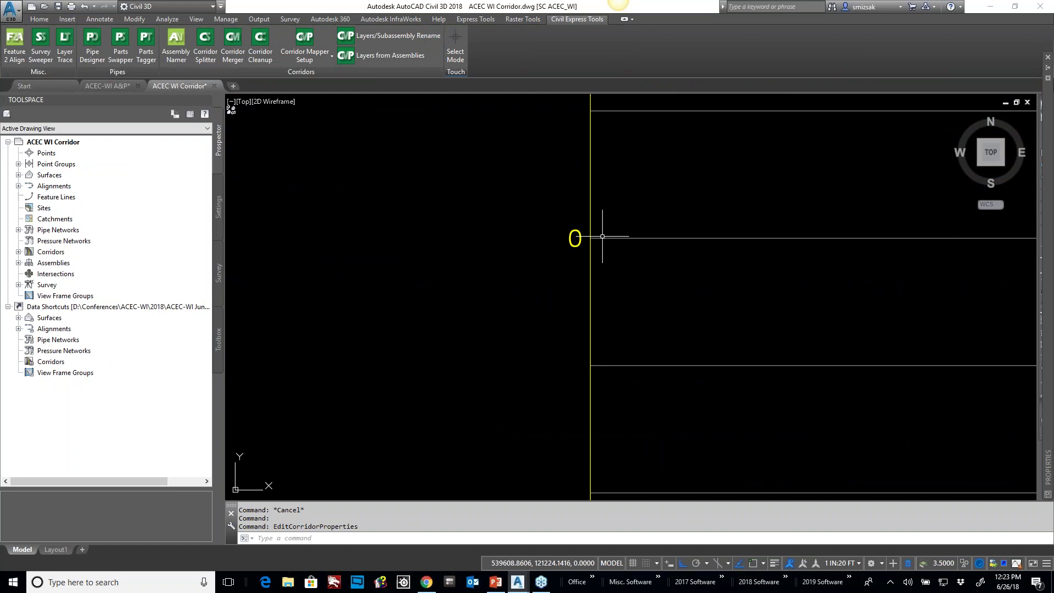
pyautogui.scroll(-4, 602, 236)
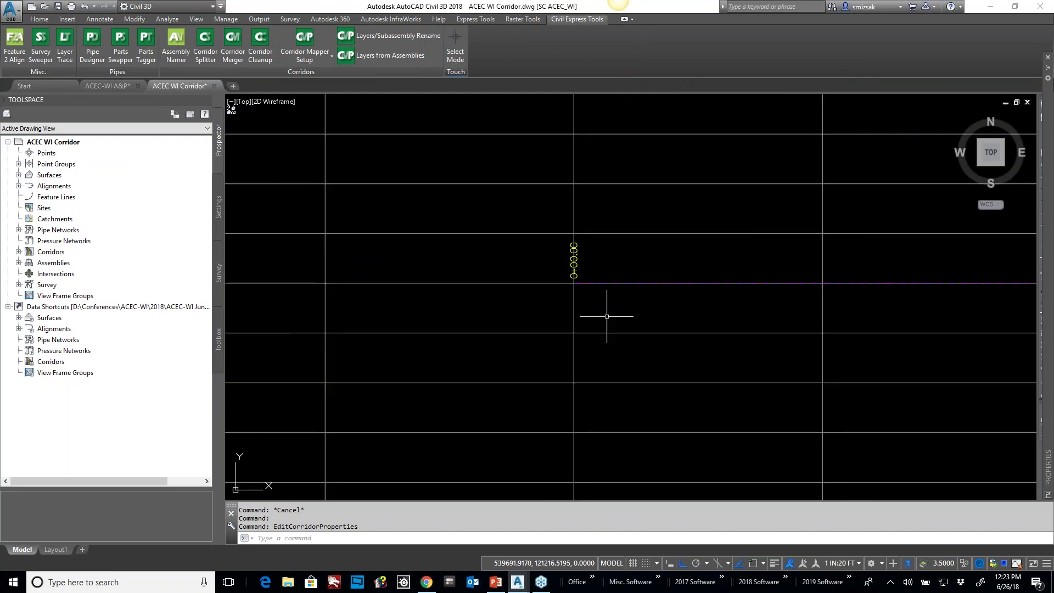
pyautogui.scroll(-2, 761, 291)
pyautogui.moveTo(866, 298); pyautogui.dragTo(340, 301, button='middle')
pyautogui.moveTo(936, 287); pyautogui.dragTo(236, 282, button='middle')
pyautogui.scroll(2, 731, 255)
pyautogui.scroll(2, 734, 257)
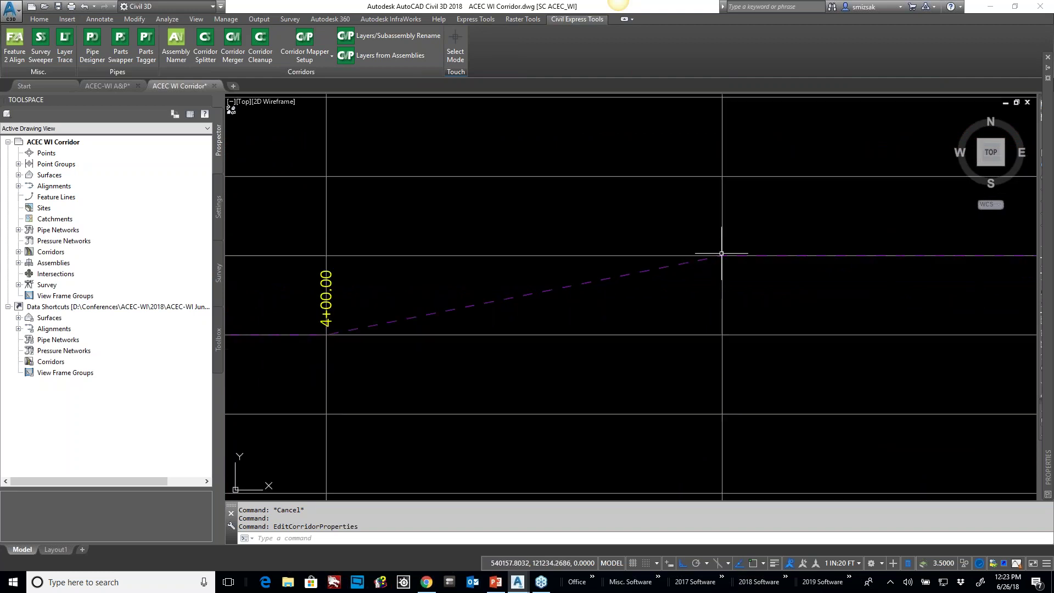
pyautogui.moveTo(717, 257)
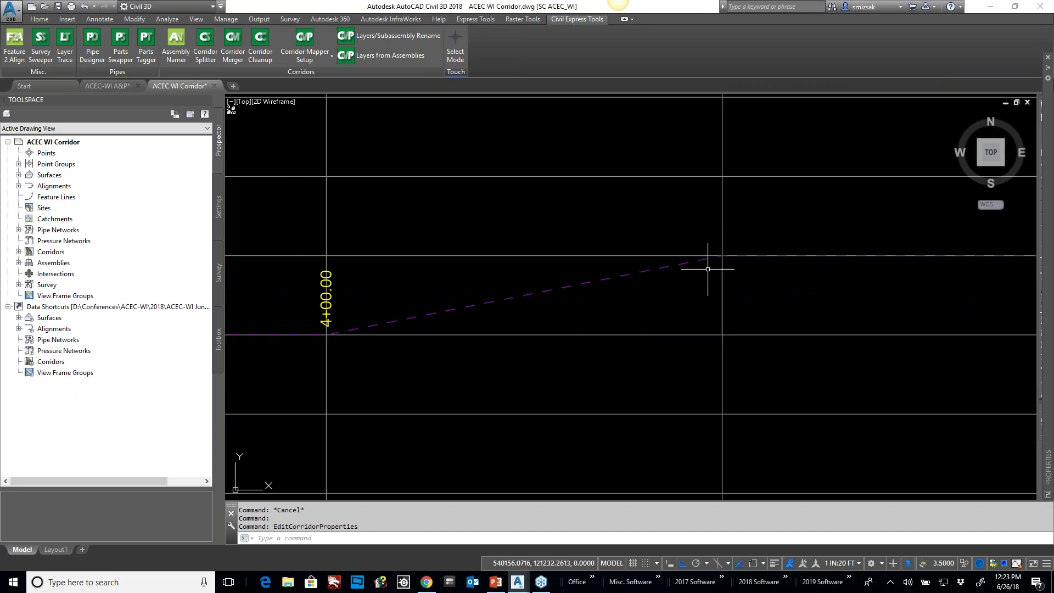
pyautogui.moveTo(638, 250)
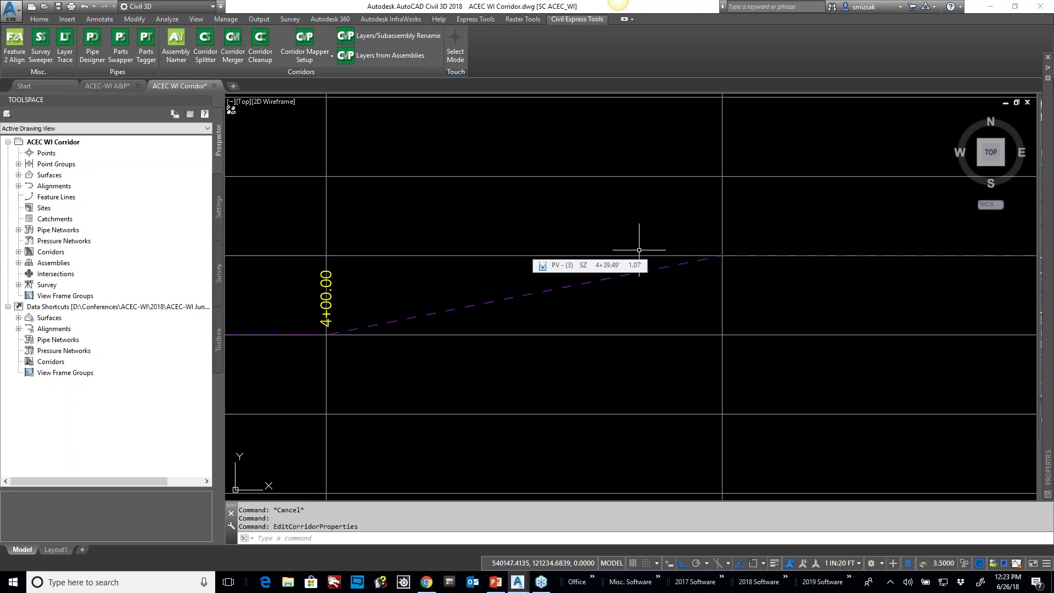
pyautogui.moveTo(683, 289)
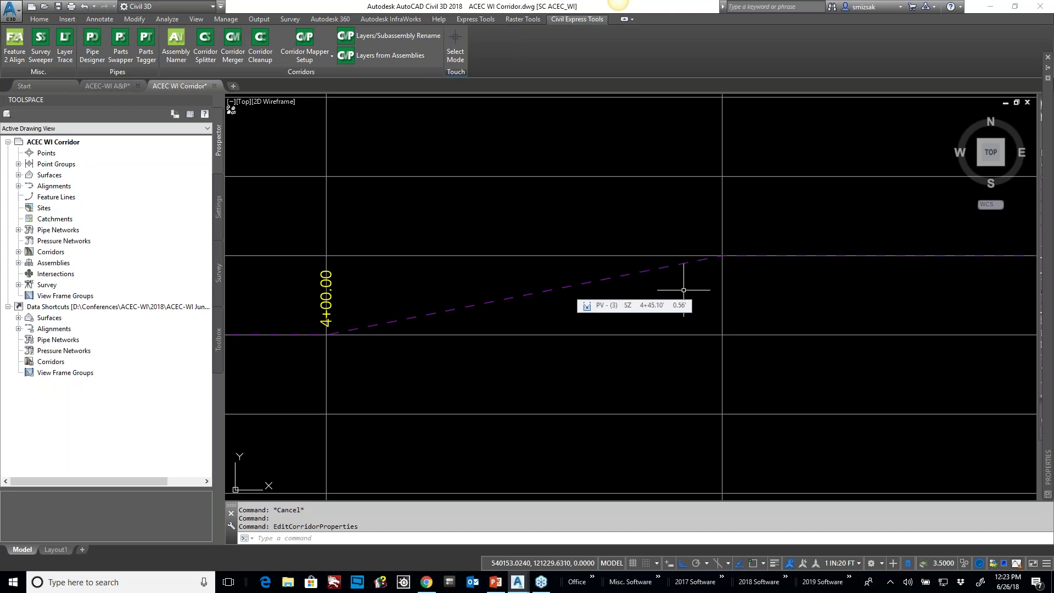
# Step: Follow the ditch/fill target profile past 6+00.00 to its next elevation transition at station 7+00.00
pyautogui.scroll(-2, 725, 247)
pyautogui.moveTo(773, 256); pyautogui.dragTo(17, 251, button='middle')
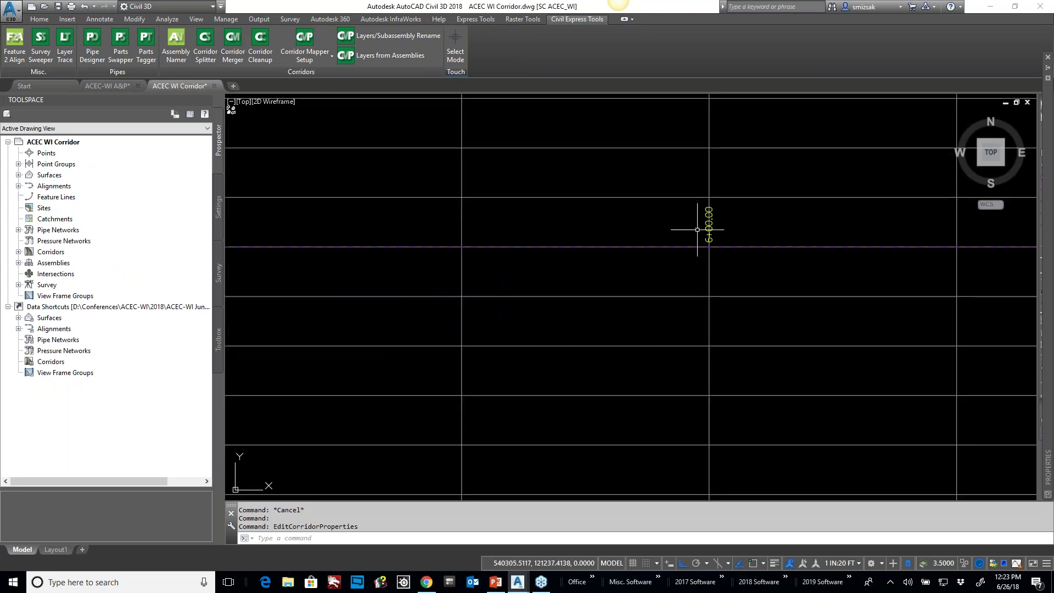
pyautogui.moveTo(775, 224); pyautogui.dragTo(439, 249, button='middle')
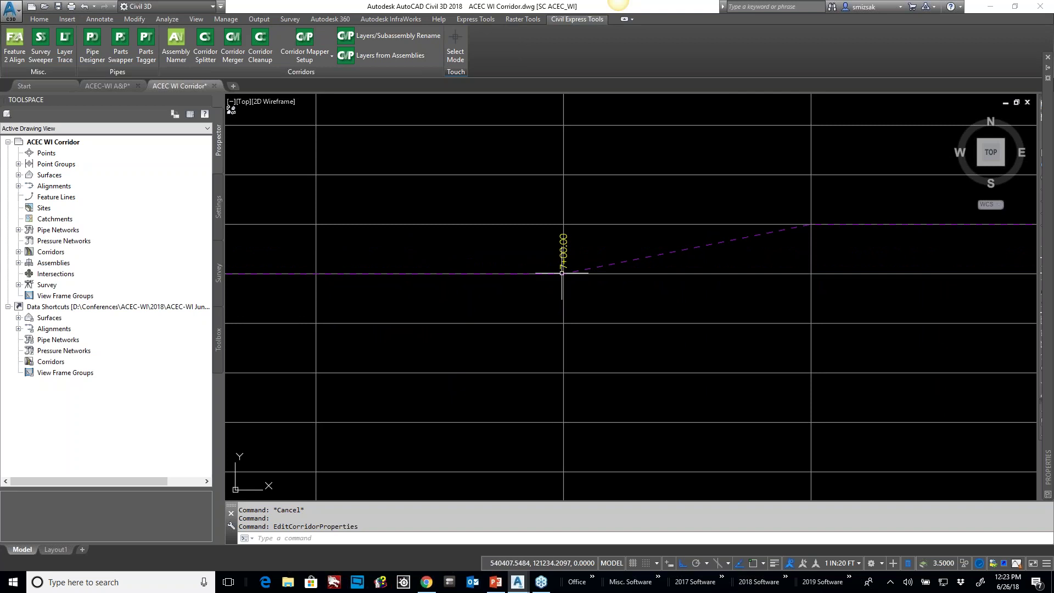
pyautogui.moveTo(562, 273)
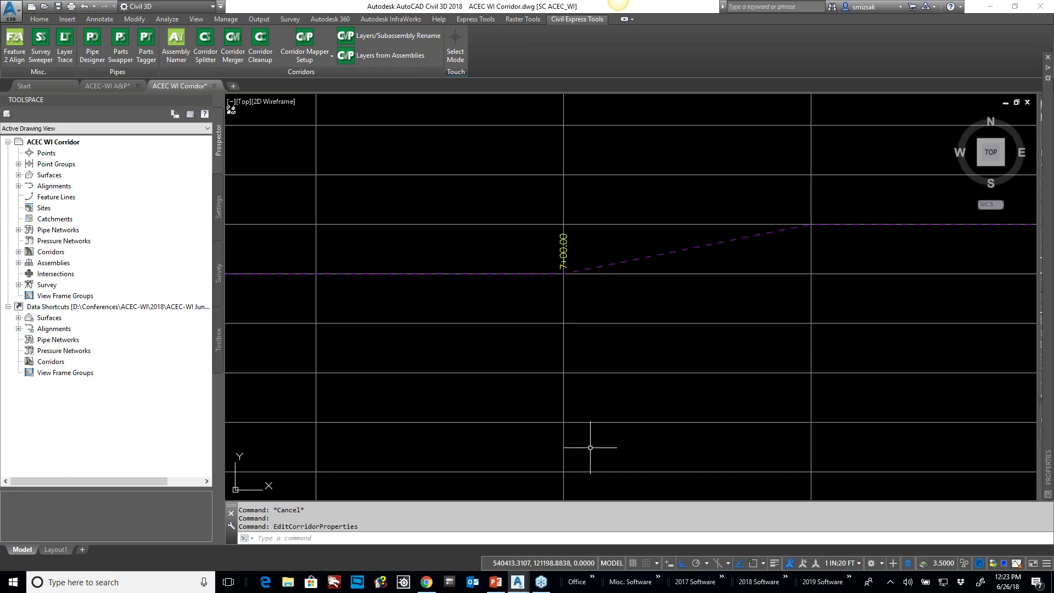
# Step: Reopen Corridor - One in the Section Editor from plan just before the curve and advance from station 3+50.00 to 4+00.00
pyautogui.scroll(-5, 549, 141)
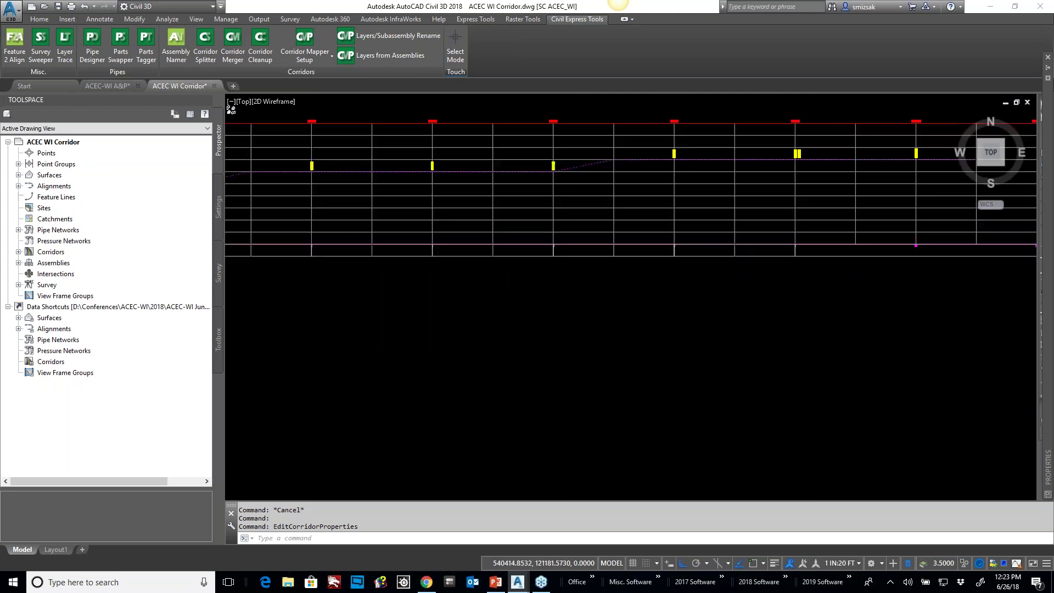
pyautogui.moveTo(467, 291)
pyautogui.mouseDown(button='middle')
pyautogui.moveTo(863, 313)
pyautogui.moveTo(849, 303)
pyautogui.mouseUp(button='middle')
pyautogui.press('Escape')
pyautogui.press('Escape')
pyautogui.moveTo(289, 383)
pyautogui.mouseDown(button='middle')
pyautogui.moveTo(548, 370)
pyautogui.moveTo(922, 245)
pyautogui.mouseUp(button='middle')
pyautogui.scroll(6, 657, 347)
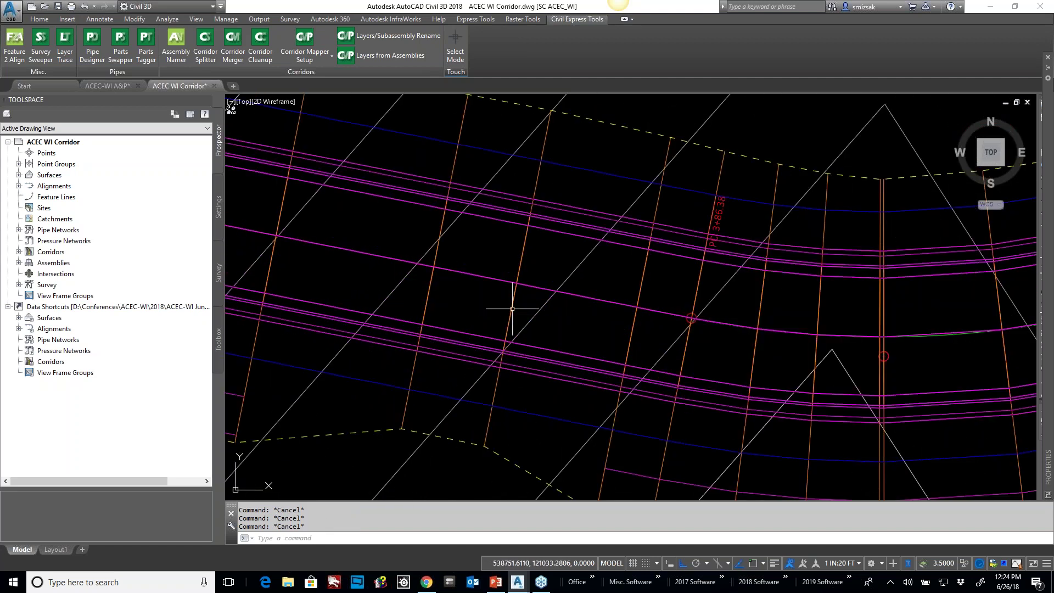
pyautogui.click(677, 238)
pyautogui.rightClick(677, 238)
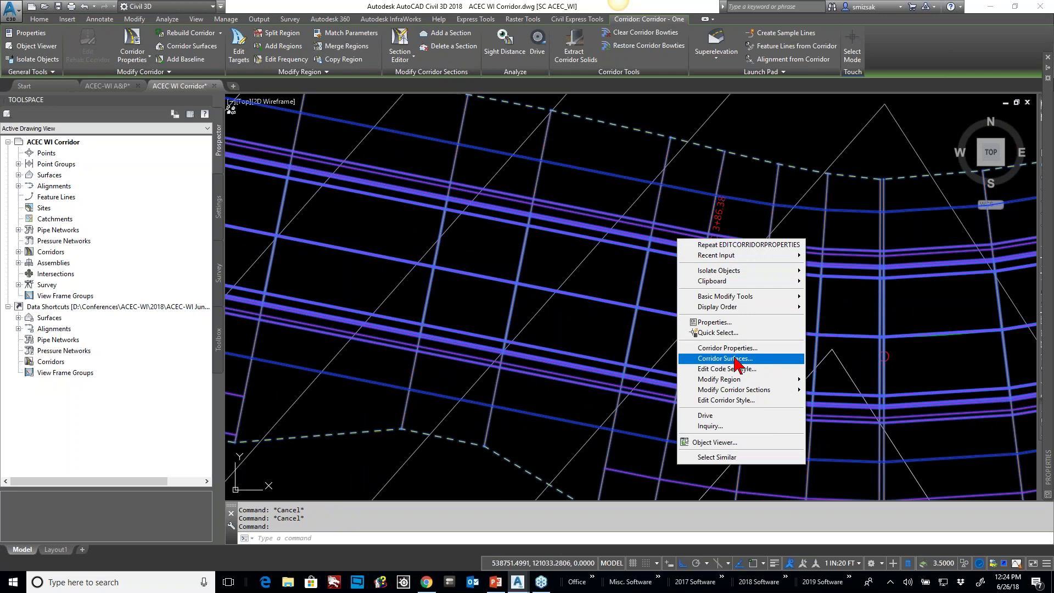
pyautogui.click(394, 39)
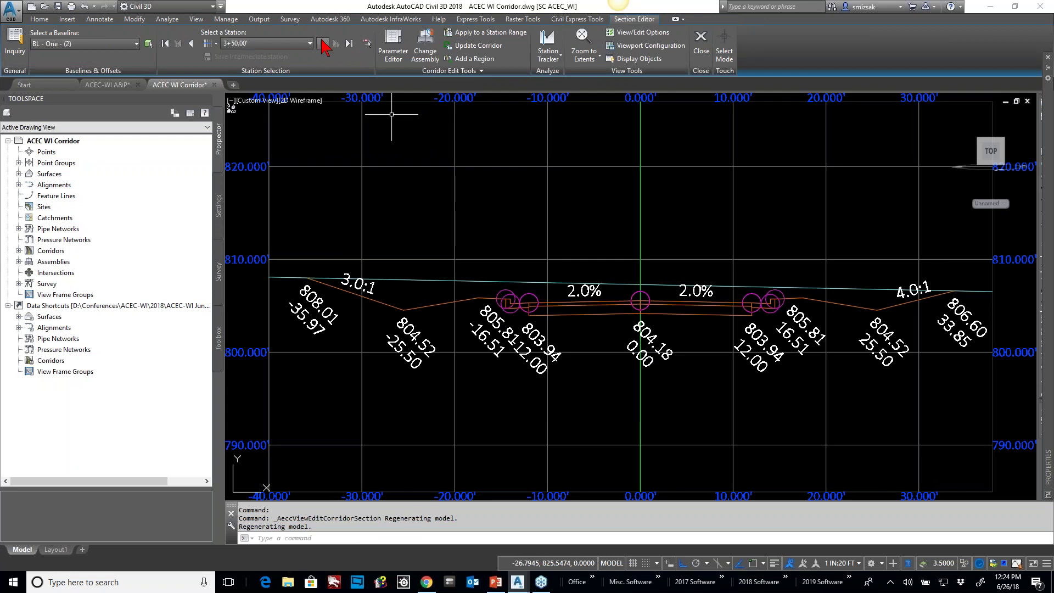
pyautogui.click(323, 44)
pyautogui.click(323, 44)
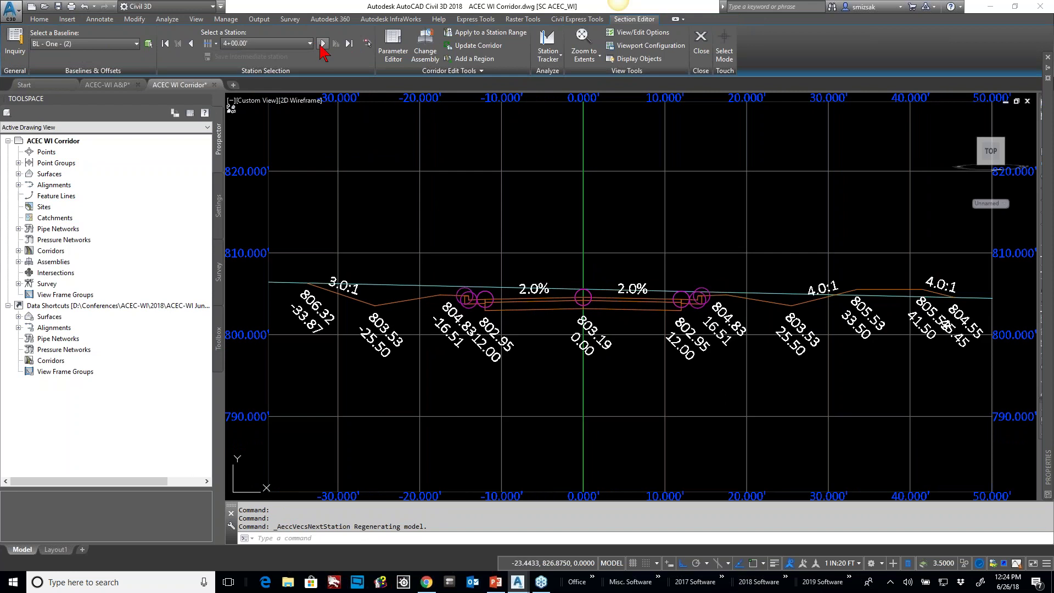
# Step: Step the Section Editor forward from station 4+00.00 to 4+75.00, checking the right-hand ditch at each section
pyautogui.click(323, 44)
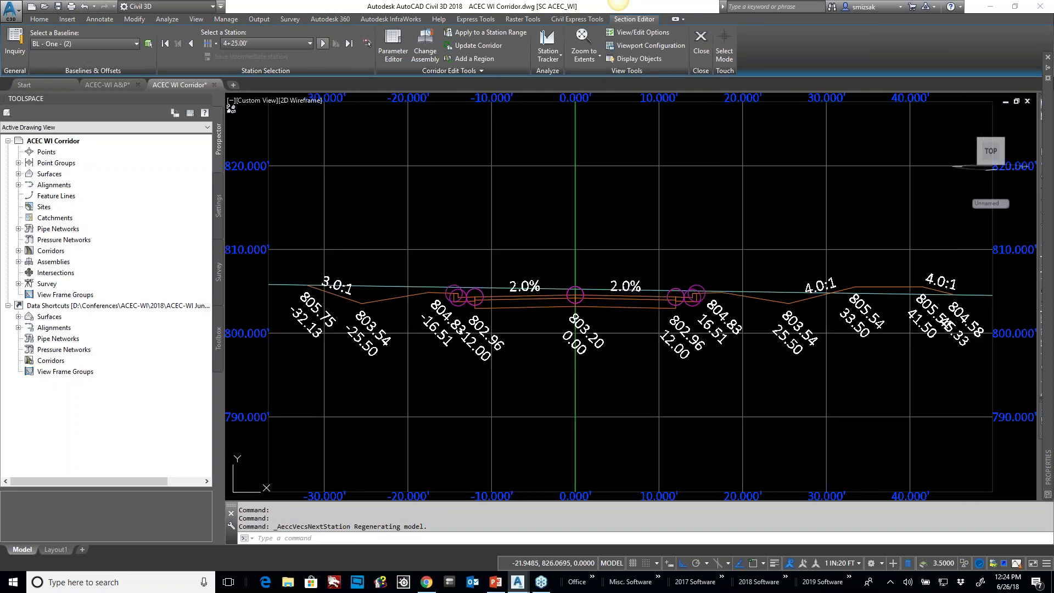
pyautogui.click(323, 44)
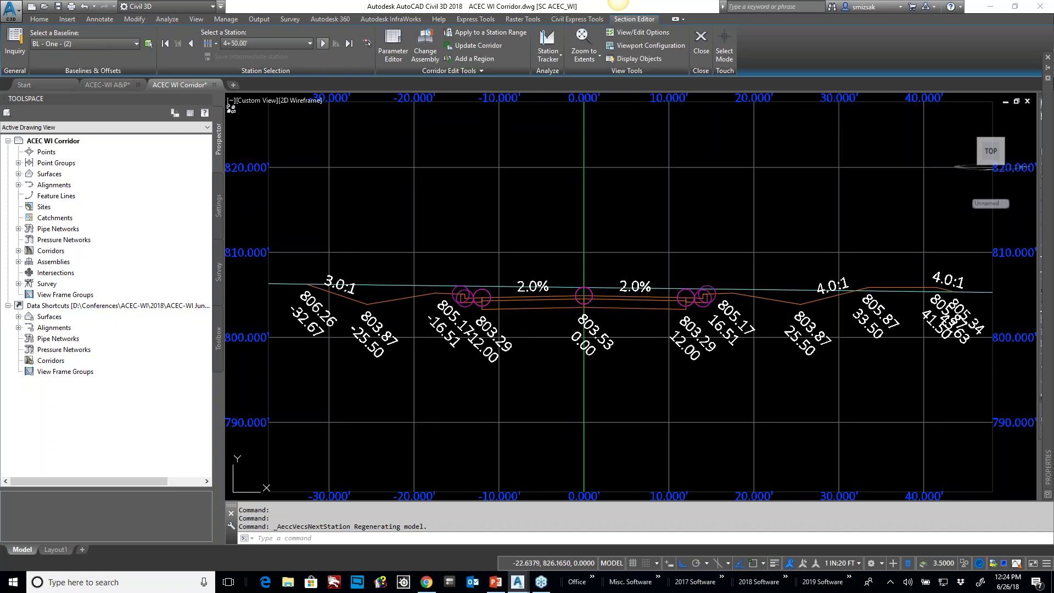
pyautogui.click(323, 44)
pyautogui.click(322, 43)
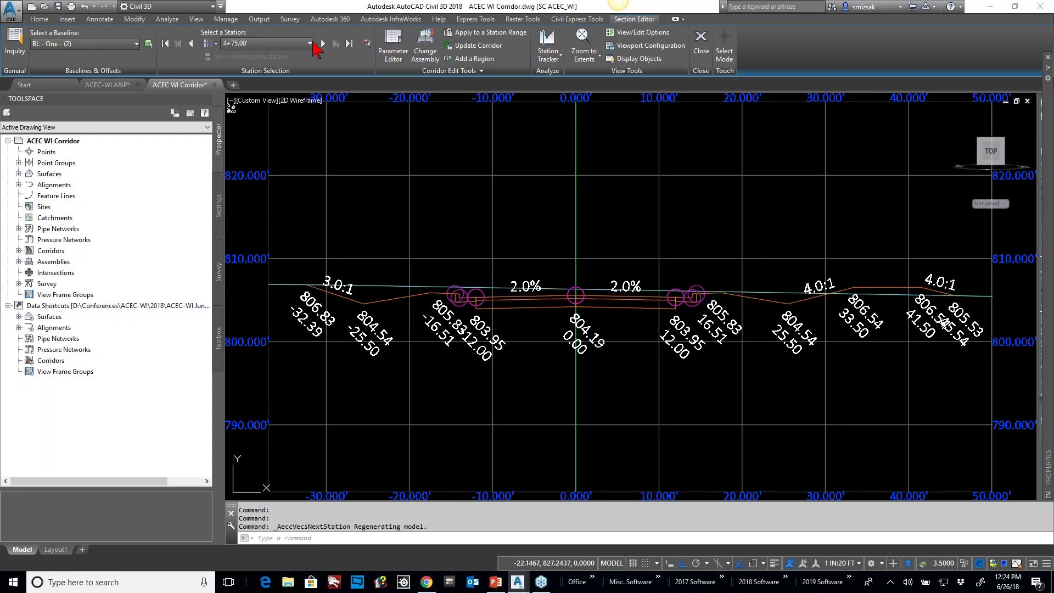
# Step: Jump to station 7+00.00 and advance through the remaining cross sections to the corridor's end at 9+03.17
pyautogui.click(309, 43)
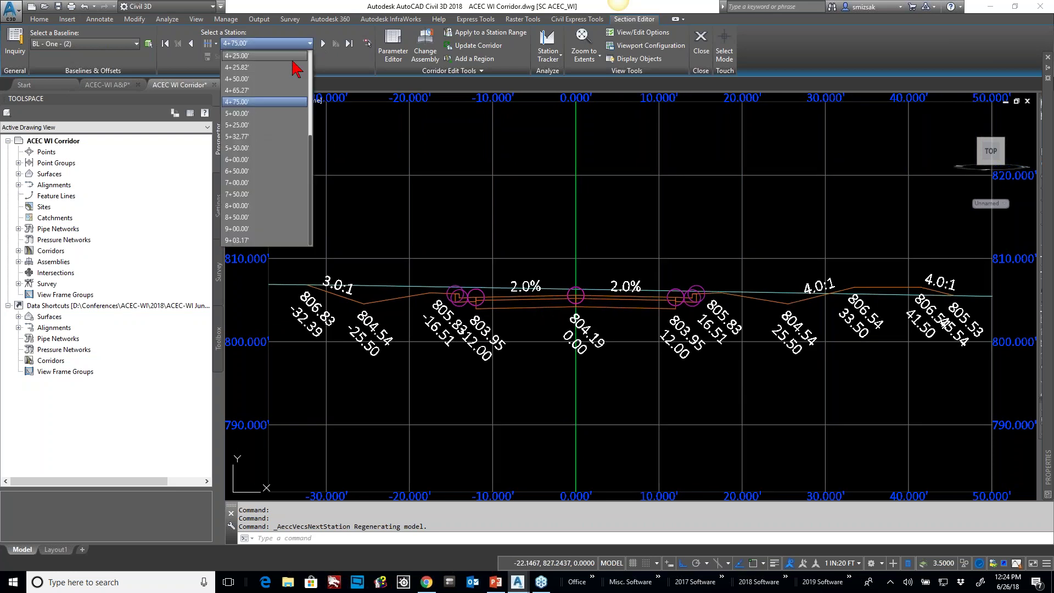
pyautogui.click(246, 183)
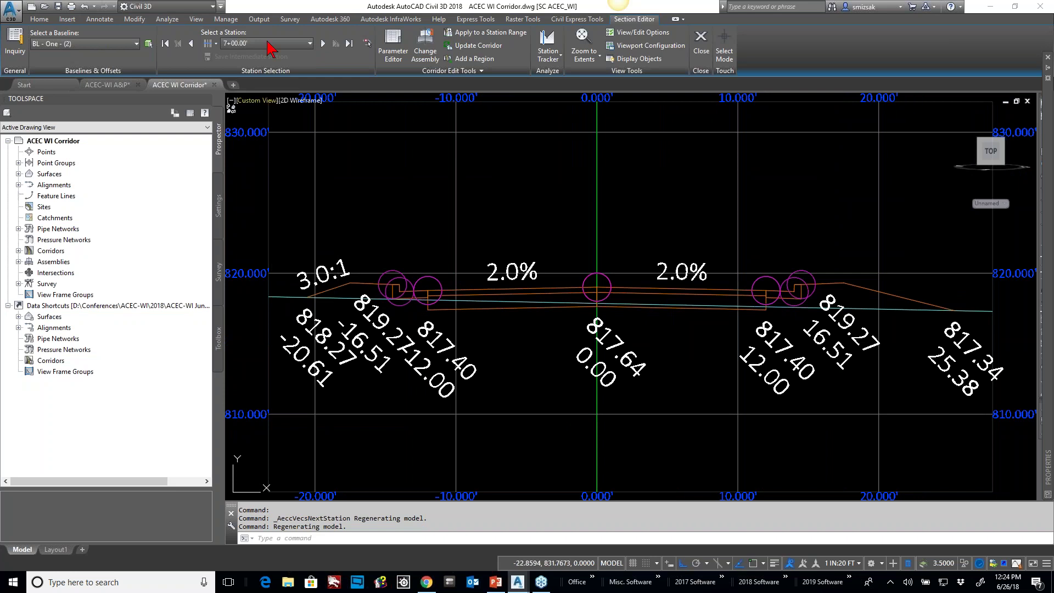
pyautogui.click(322, 43)
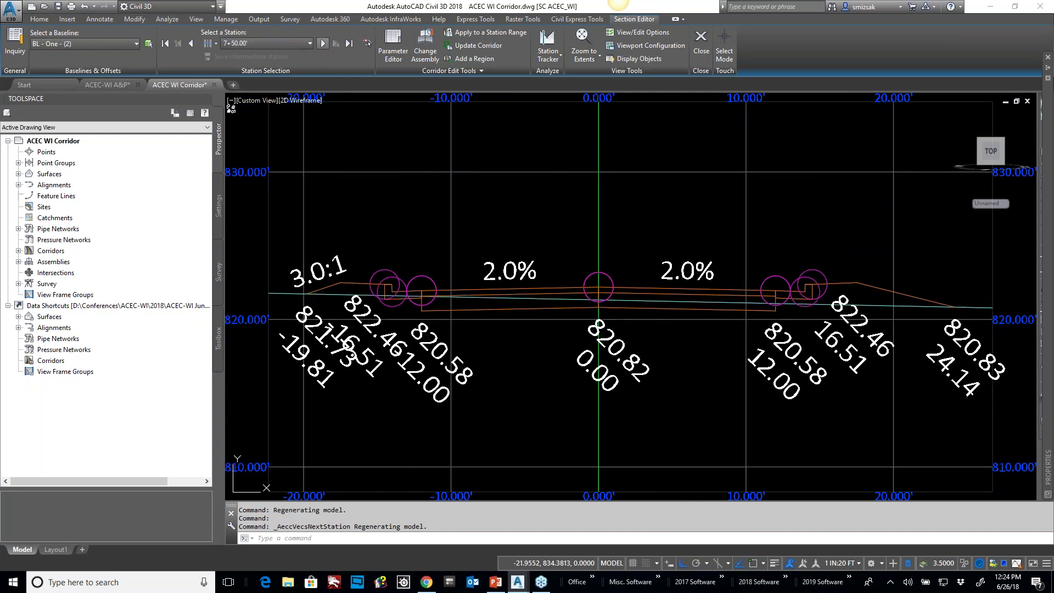
pyautogui.click(322, 43)
pyautogui.click(323, 44)
pyautogui.click(323, 43)
pyautogui.click(322, 43)
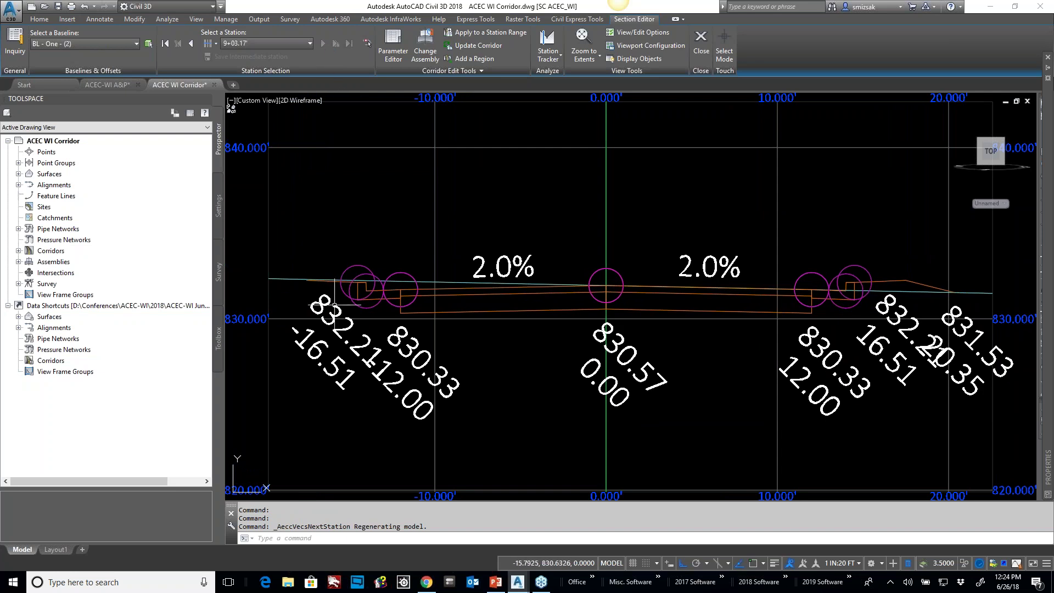
# Step: Examine the left daylight and existing ground in the end section at station 9+03.17, then close the Section Editor
pyautogui.moveTo(330, 292)
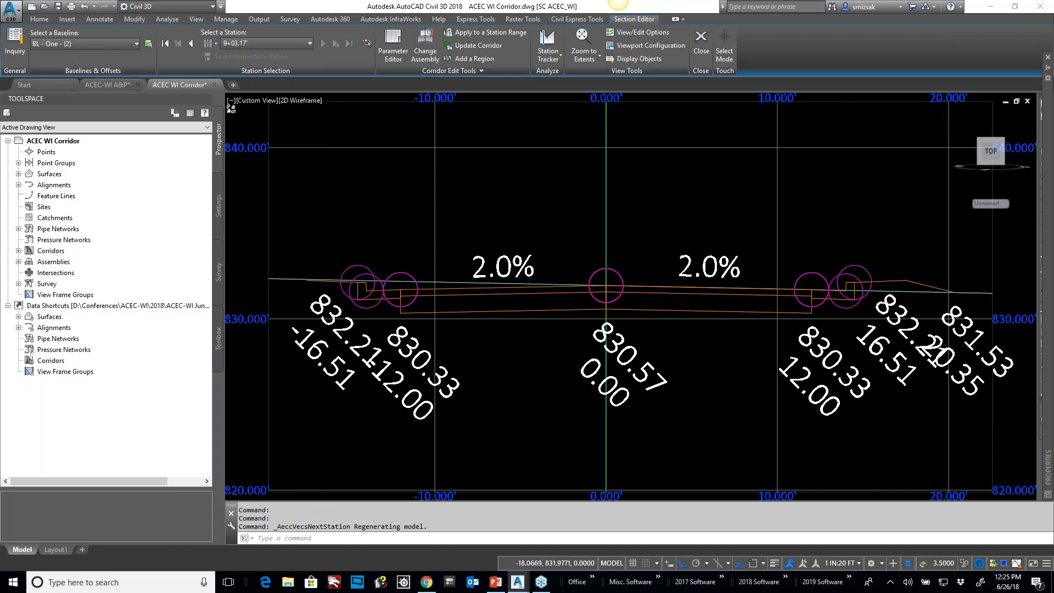
pyautogui.scroll(2, 295, 284)
pyautogui.scroll(-4, 312, 272)
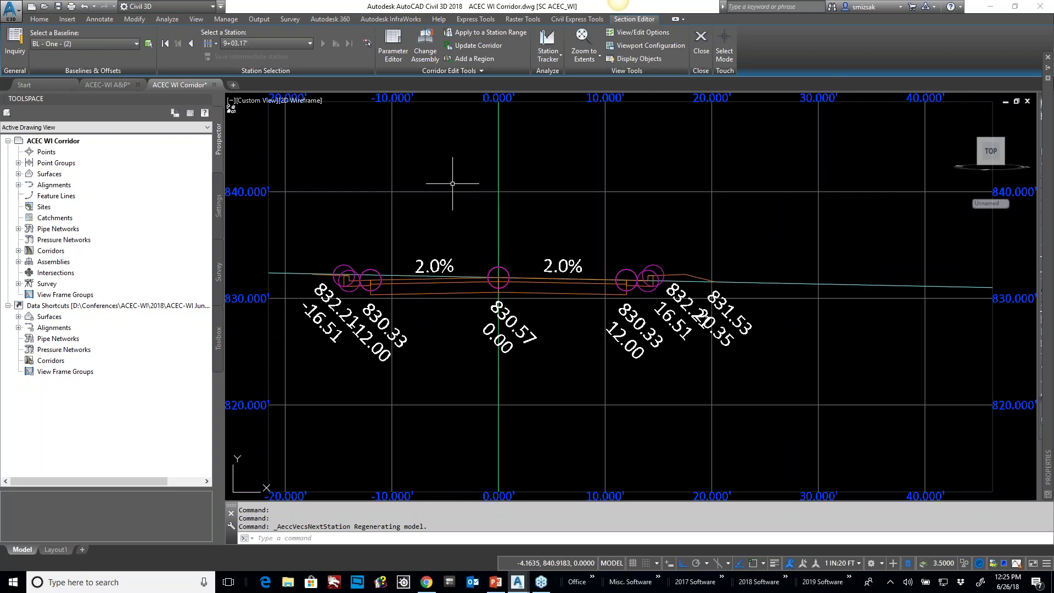
pyautogui.scroll(-6, 497, 224)
pyautogui.moveTo(524, 171); pyautogui.dragTo(522, 356, button='middle')
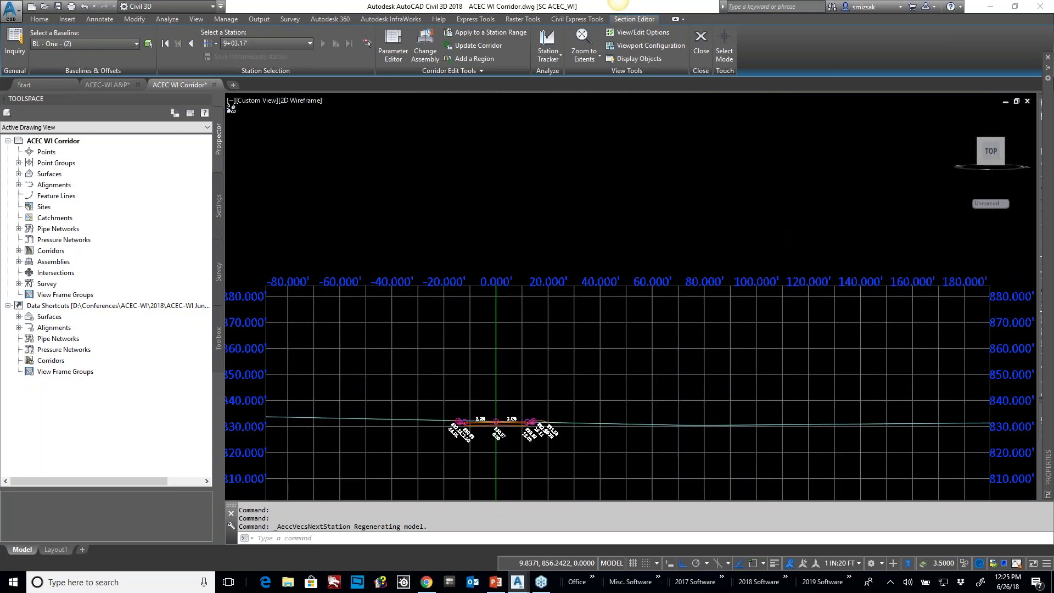
pyautogui.click(700, 53)
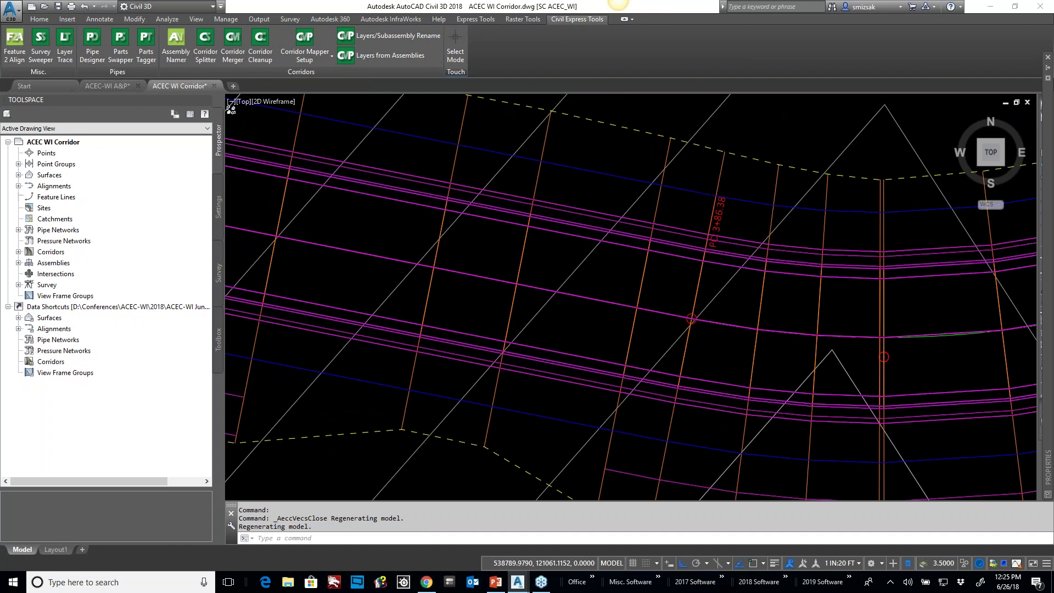
# Step: Open the corridor properties of Corridor - One and bring up its target mapping
pyautogui.scroll(-2, 702, 170)
pyautogui.moveTo(702, 170); pyautogui.dragTo(602, 303, button='middle')
pyautogui.scroll(4, 637, 151)
pyautogui.scroll(-4, 593, 184)
pyautogui.press('Escape')
pyautogui.scroll(2, 543, 340)
pyautogui.scroll(2, 544, 342)
pyautogui.click(572, 313)
pyautogui.rightClick(572, 313)
pyautogui.click(630, 427)
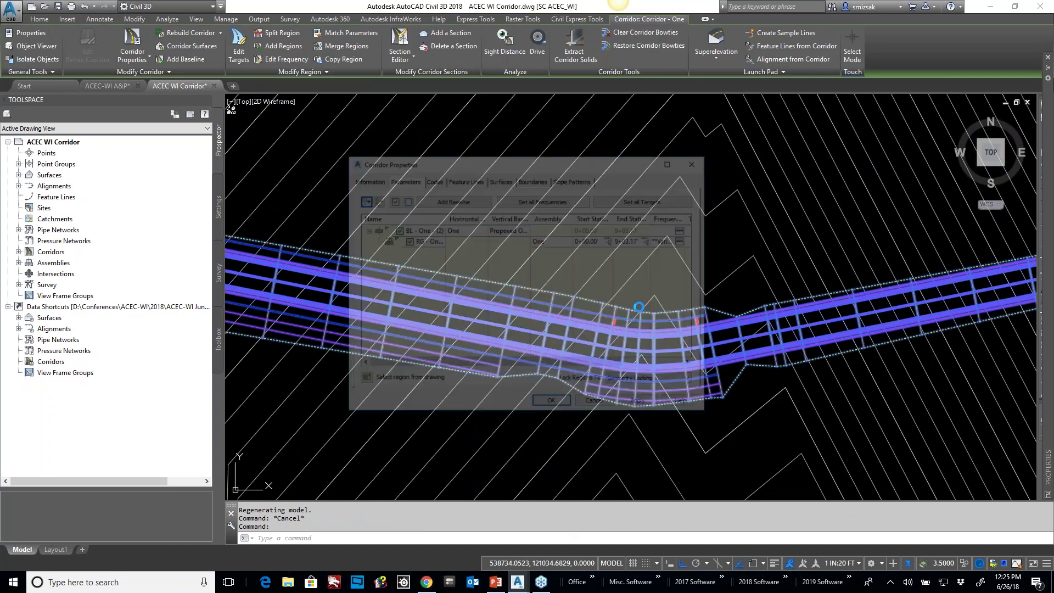
pyautogui.click(581, 123)
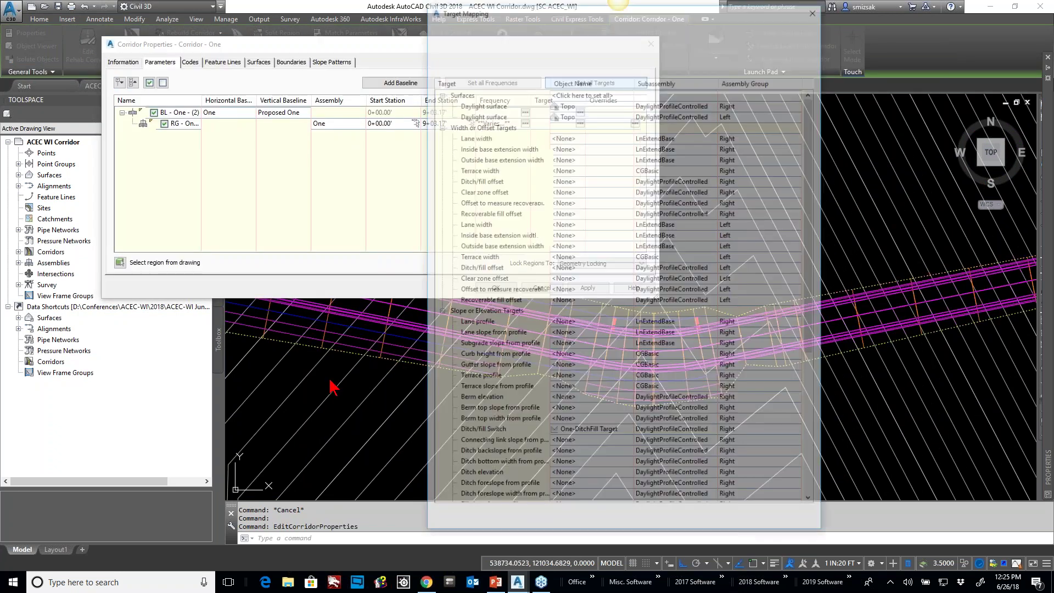
# Step: Remove the One-DitchFill Target profile from the right-hand Ditch/fill Switch target and apply the change to the corridor
pyautogui.click(603, 433)
pyautogui.click(603, 434)
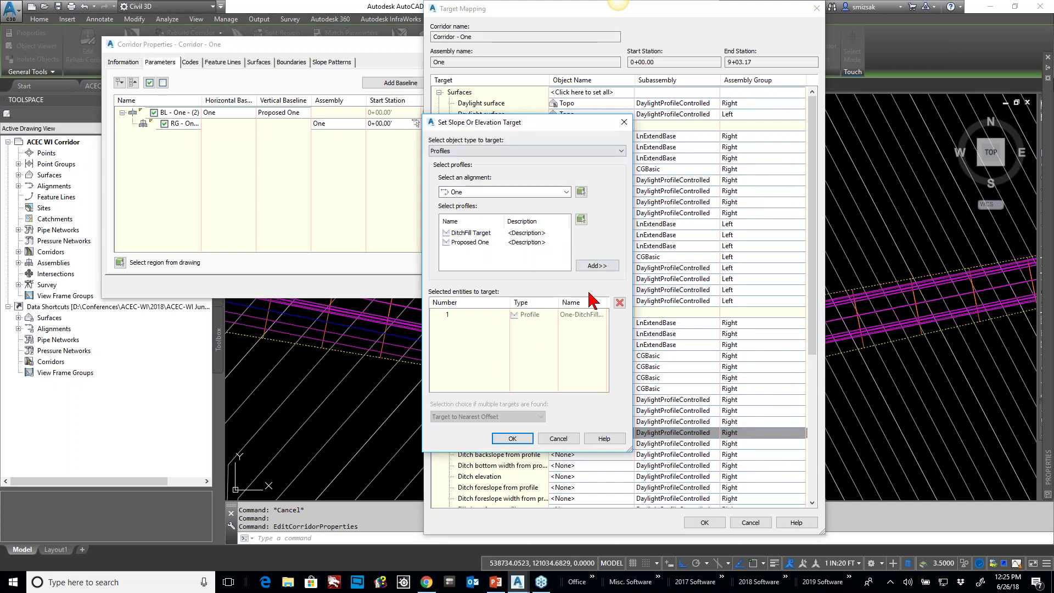
pyautogui.click(587, 313)
pyautogui.click(619, 303)
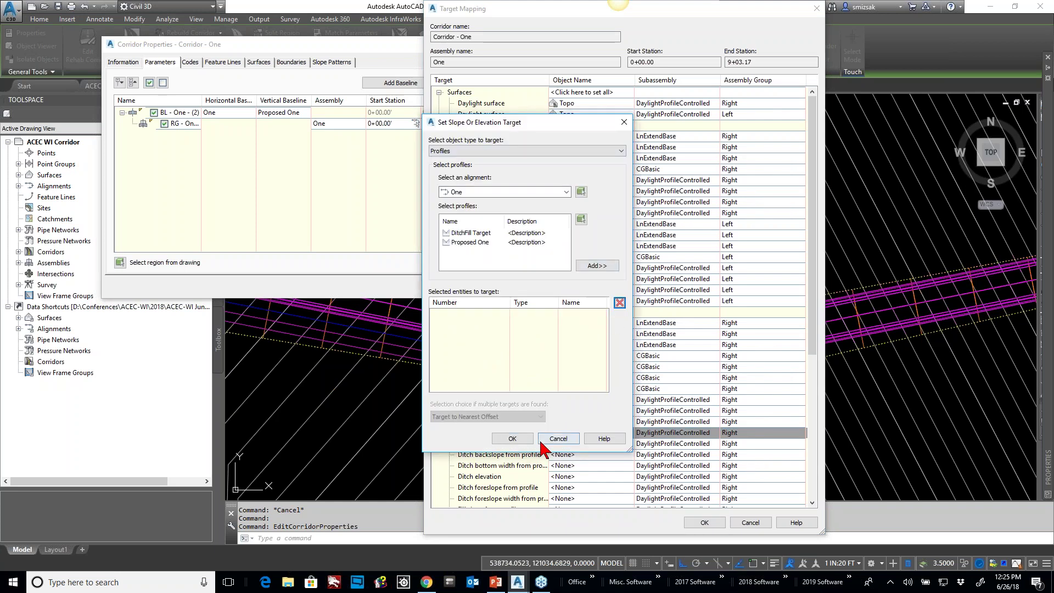
pyautogui.click(513, 438)
pyautogui.click(706, 522)
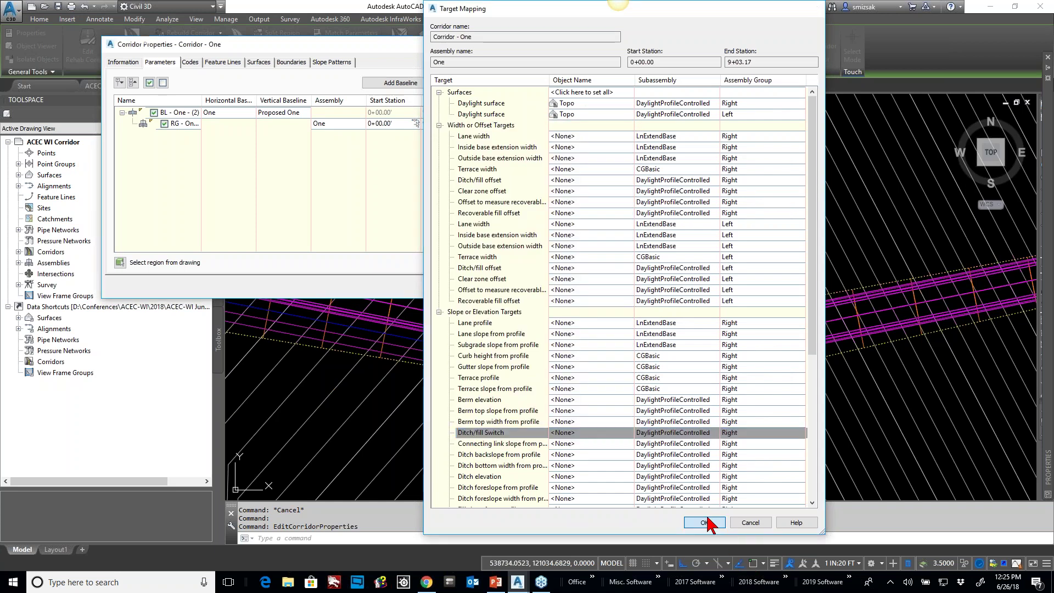
pyautogui.click(489, 289)
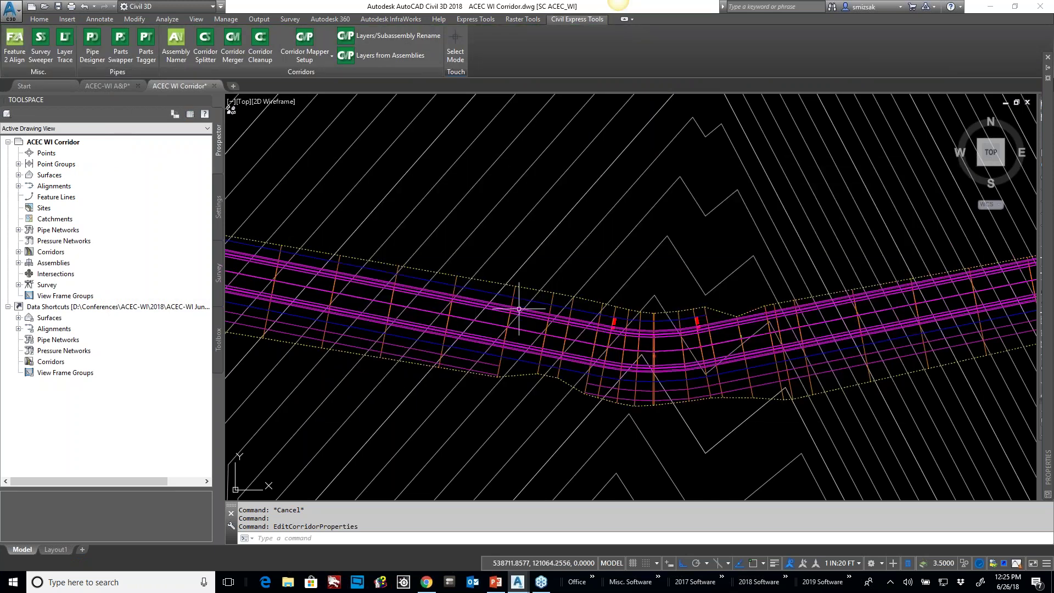
# Step: Review the parameters of the right-hand DaylightProfileControlled subassembly on the uppermost assembly, including its Ditch/fill switch
pyautogui.scroll(-5, 503, 286)
pyautogui.scroll(7, 614, 235)
pyautogui.press('Escape')
pyautogui.click(631, 245)
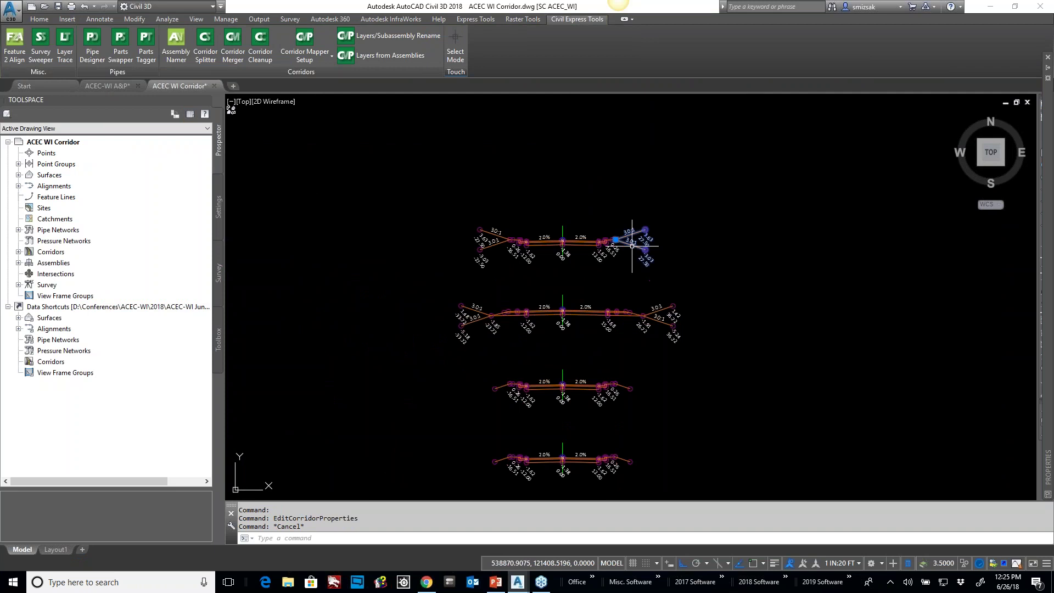
pyautogui.rightClick(632, 245)
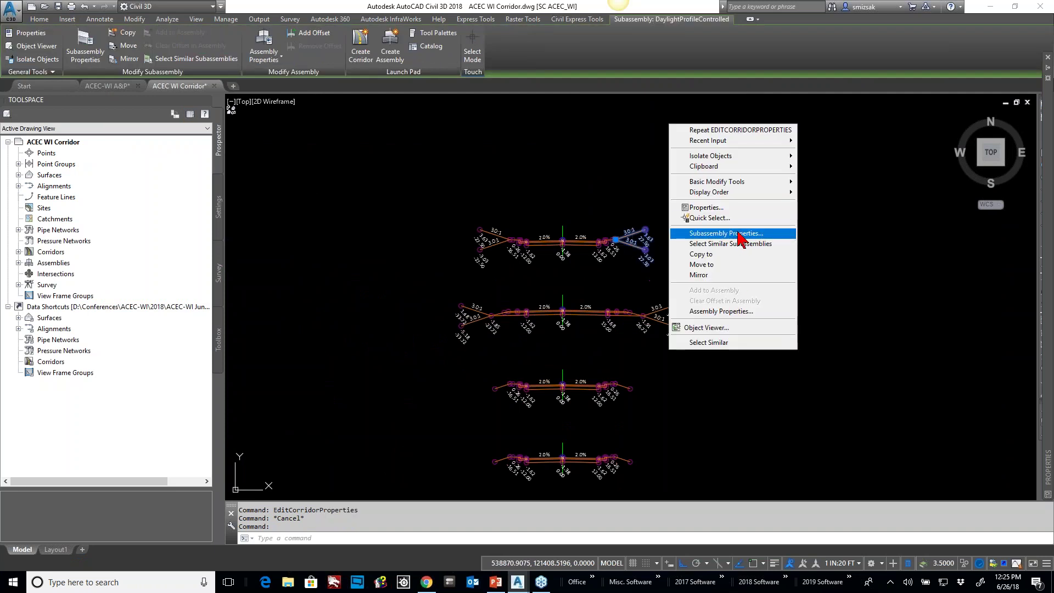
pyautogui.click(705, 207)
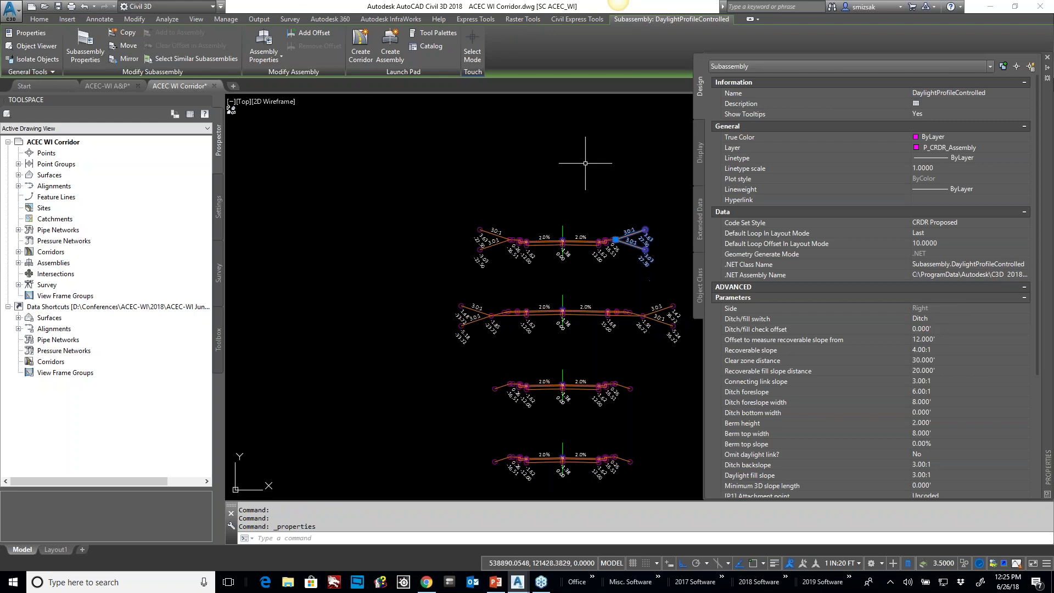
pyautogui.press('Escape')
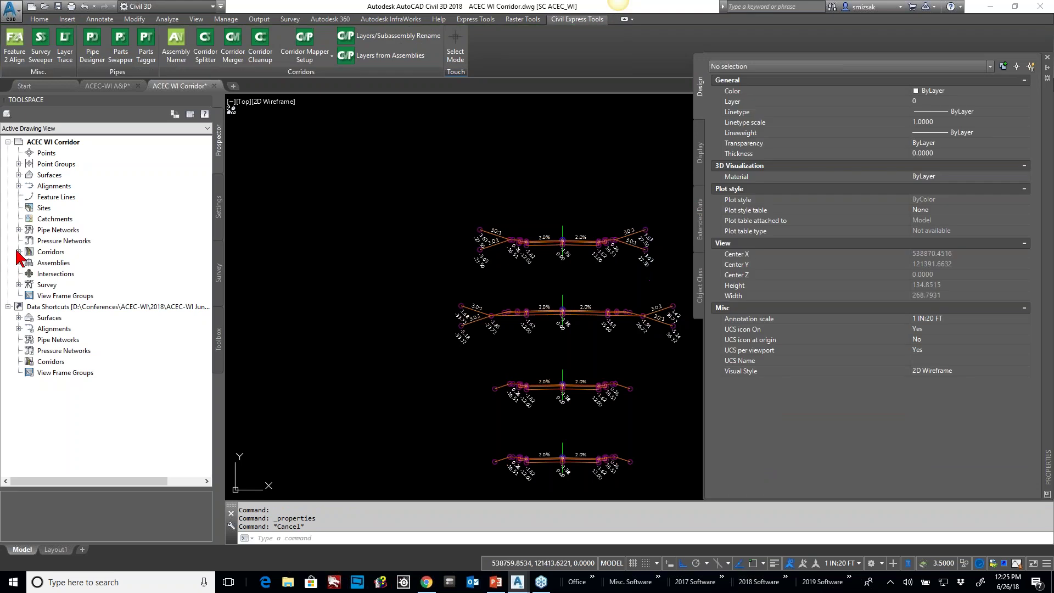
# Step: Check Corridor - One's automatic rebuild setting in the corridor collection without changing it
pyautogui.click(18, 252)
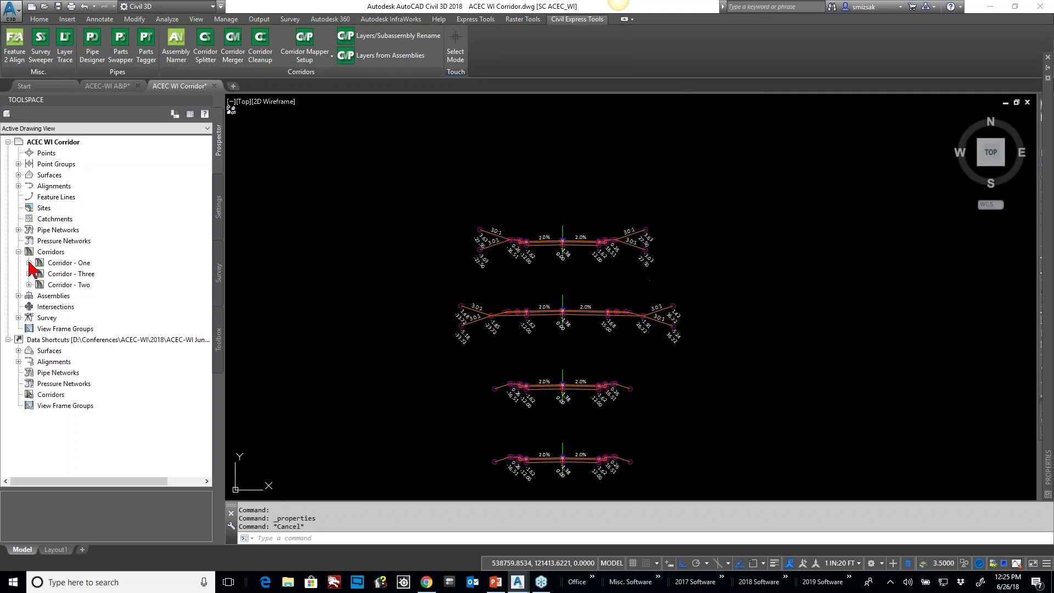
pyautogui.click(29, 263)
pyautogui.rightClick(80, 263)
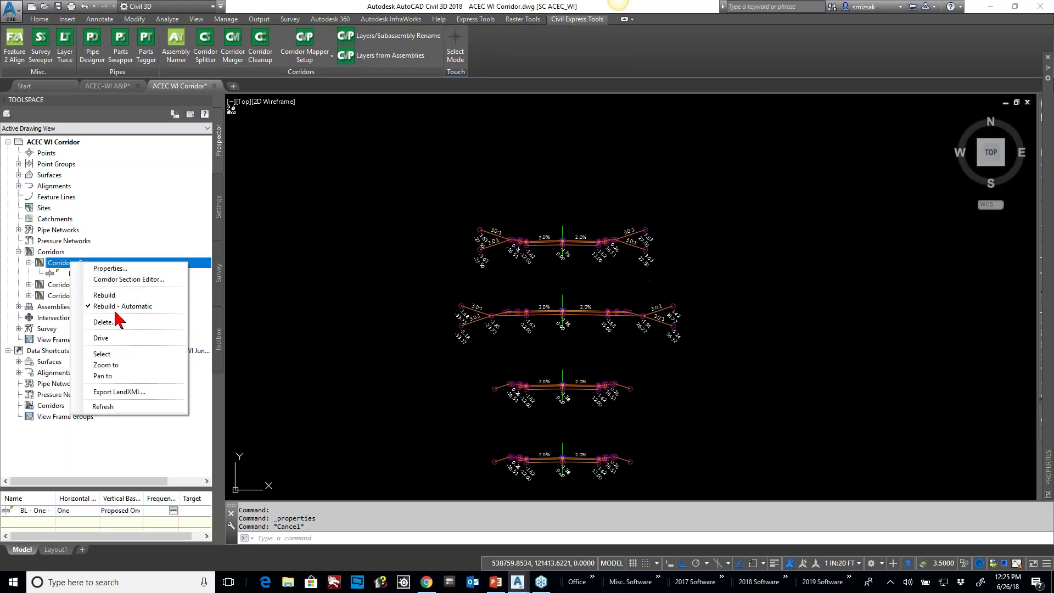
pyautogui.press('Escape')
pyautogui.press('Escape')
pyautogui.press('Escape')
# Step: Select Corridor - One in plan near the curve and open it in the Section Editor
pyautogui.scroll(-8, 508, 311)
pyautogui.moveTo(501, 364)
pyautogui.mouseDown(button='middle')
pyautogui.moveTo(518, 306)
pyautogui.moveTo(525, 157)
pyautogui.mouseUp(button='middle')
pyautogui.scroll(5, 470, 430)
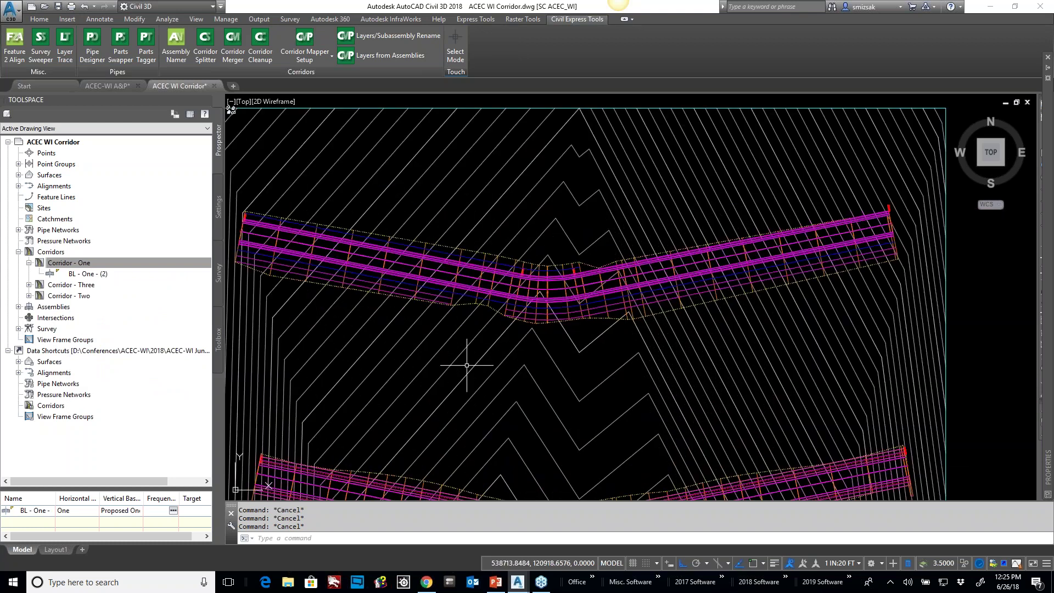
pyautogui.click(446, 265)
pyautogui.click(508, 387)
pyautogui.rightClick(522, 397)
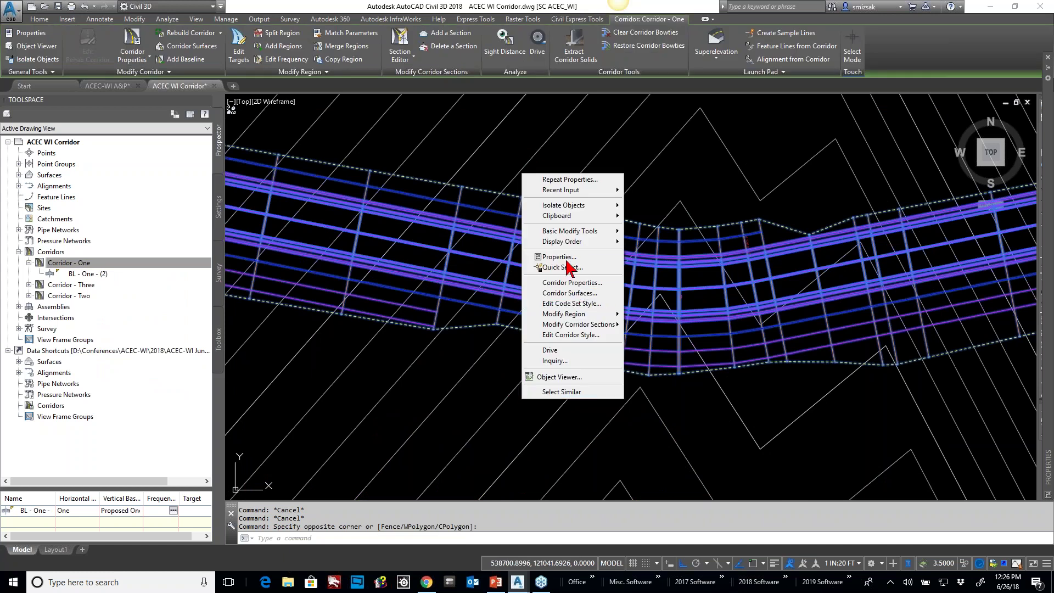
pyautogui.click(402, 43)
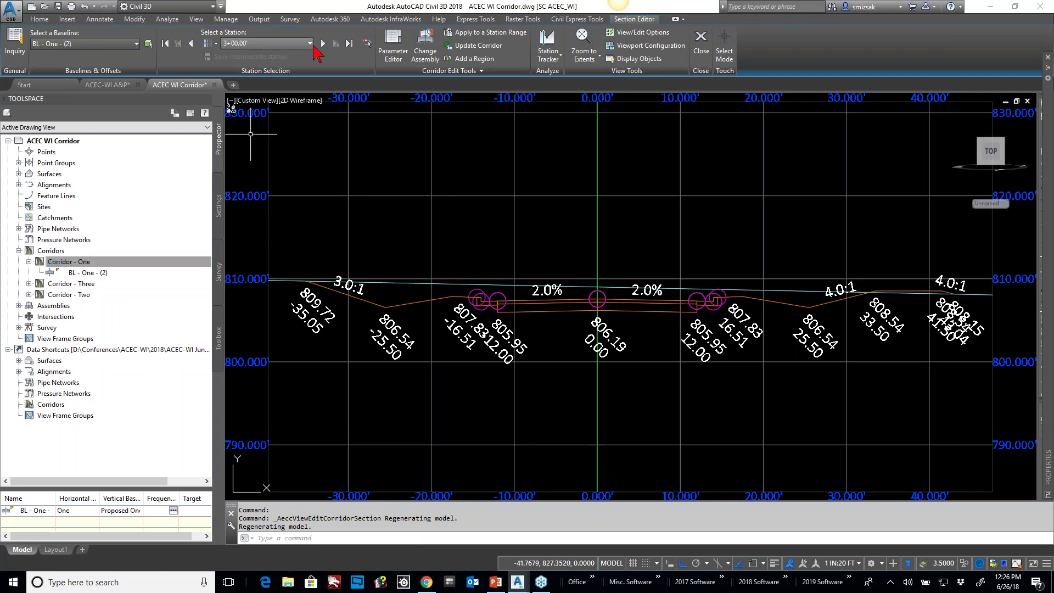
# Step: Examine the cross section at station 5+25.00 for a ditch on the right, then close the Section Editor
pyautogui.click(309, 44)
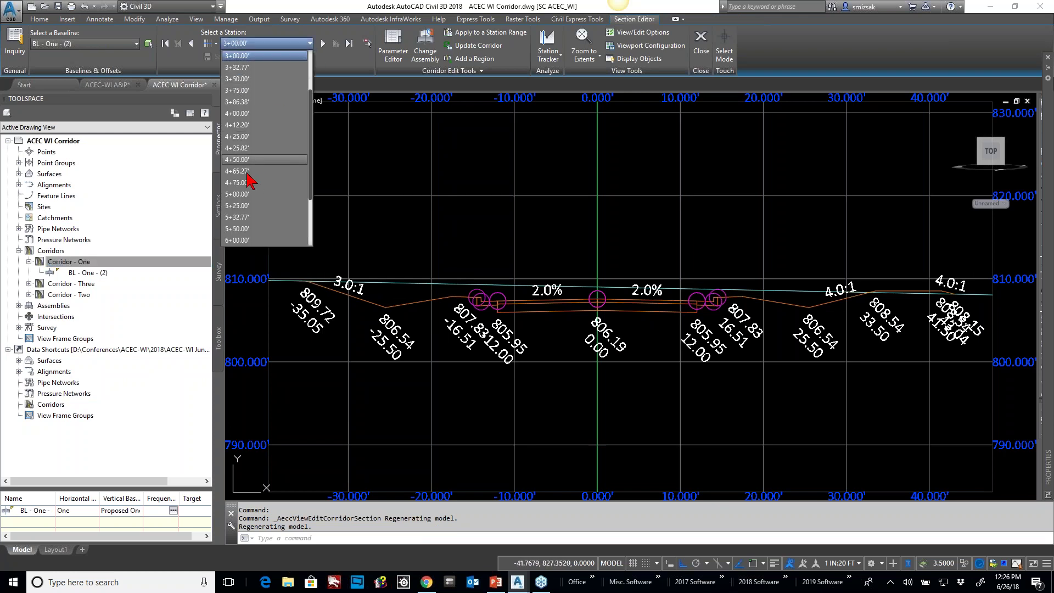
pyautogui.click(244, 205)
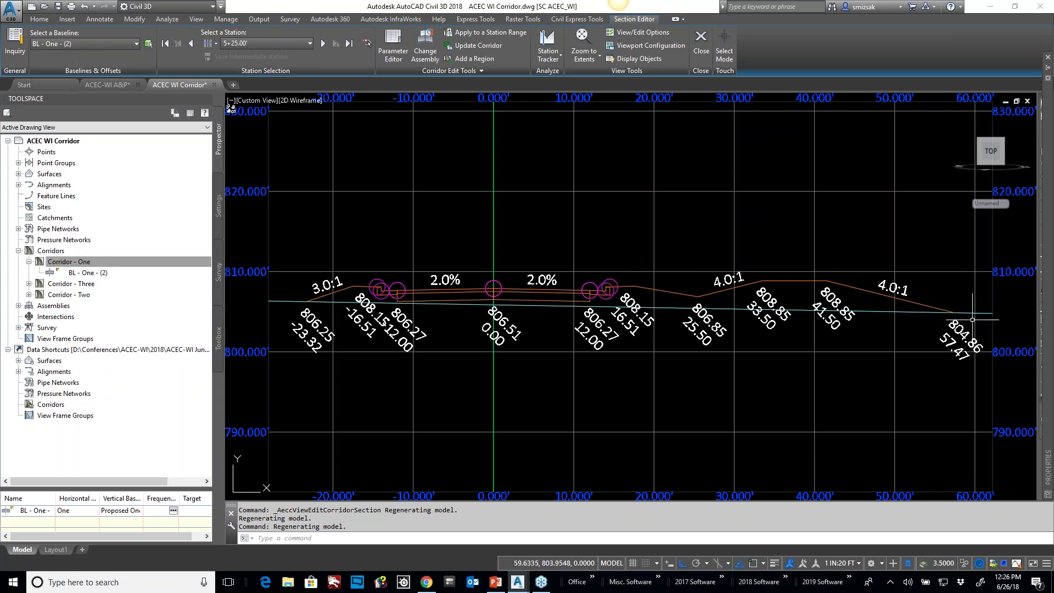
pyautogui.scroll(-2, 565, 208)
pyautogui.click(700, 44)
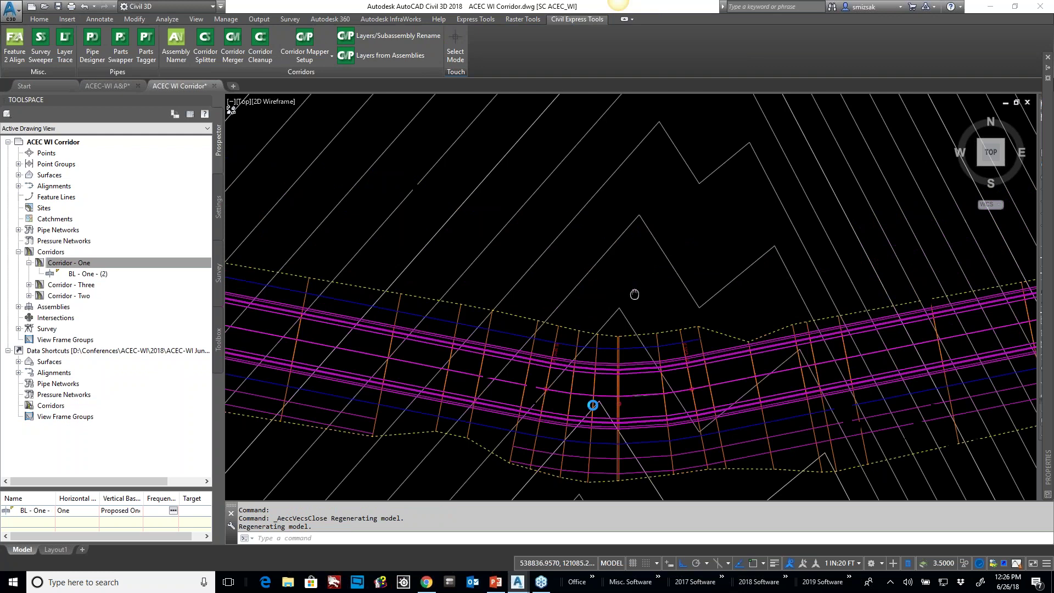
# Step: Set the Ditch/fill switch of the uppermost assembly's right-hand DaylightProfileControlled subassembly to Automatic
pyautogui.scroll(-5, 577, 330)
pyautogui.moveTo(581, 157); pyautogui.dragTo(583, 163, button='middle')
pyautogui.scroll(8, 583, 163)
pyautogui.press('Escape')
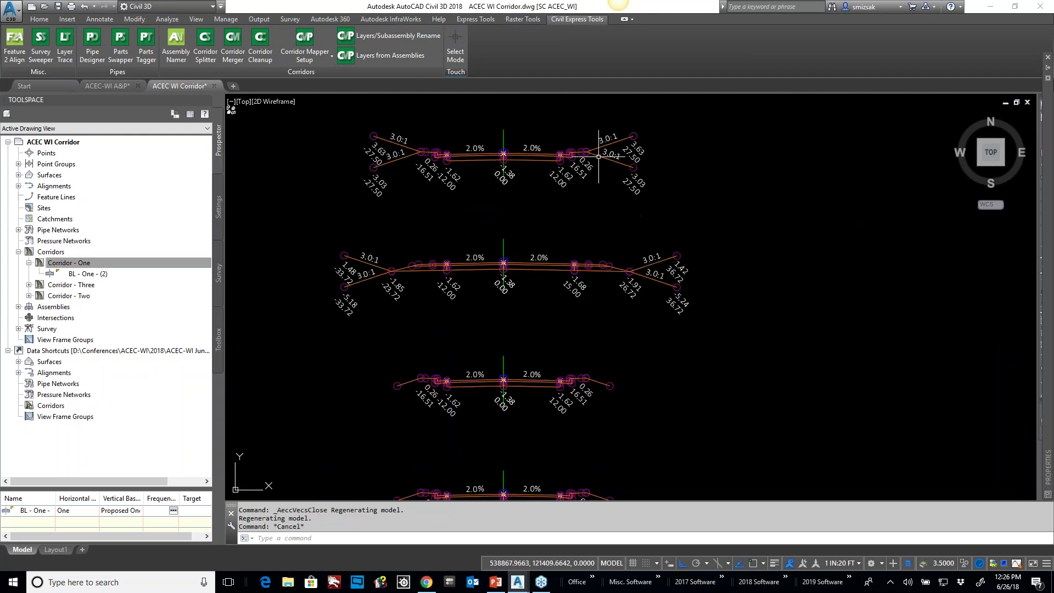
pyautogui.rightClick(679, 249)
pyautogui.click(713, 334)
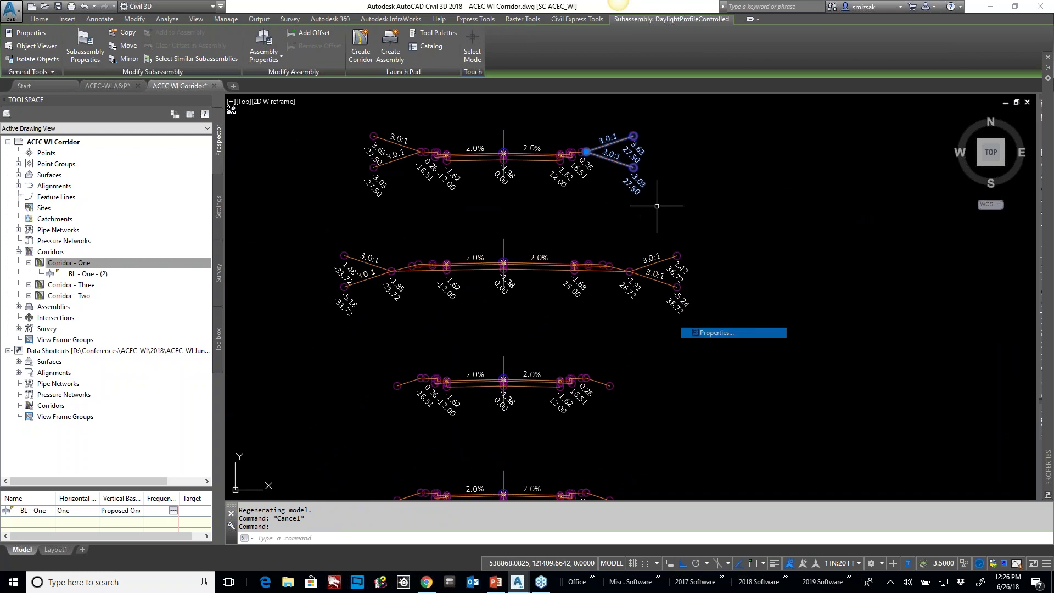
pyautogui.click(926, 318)
pyautogui.click(926, 319)
pyautogui.click(930, 329)
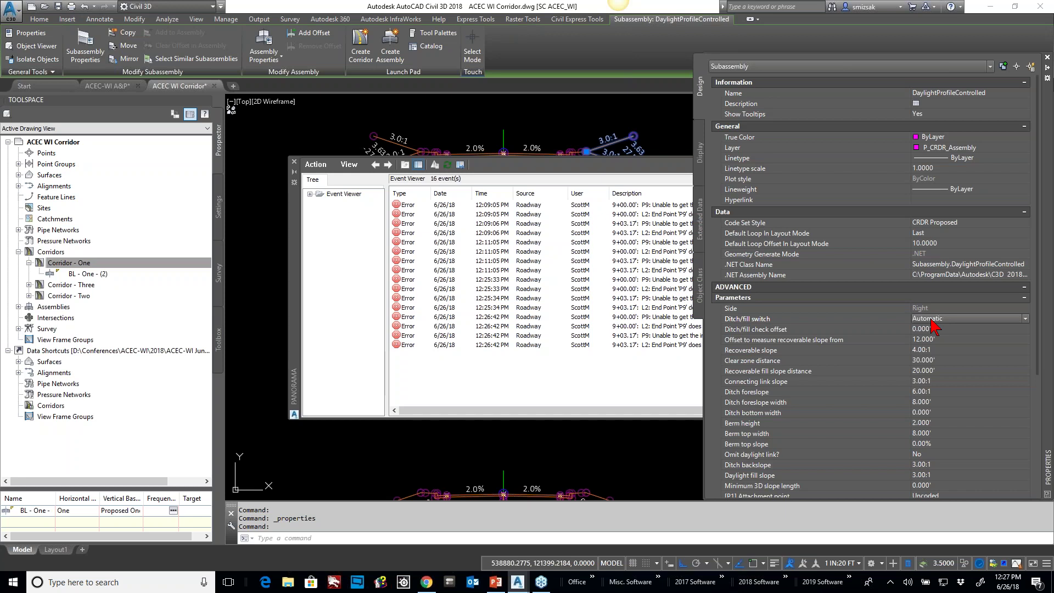
# Step: Close the subassembly properties and event viewer, and switch to the ACEC-WI Subassemblies.pptx presentation in PowerPoint
pyautogui.click(1047, 57)
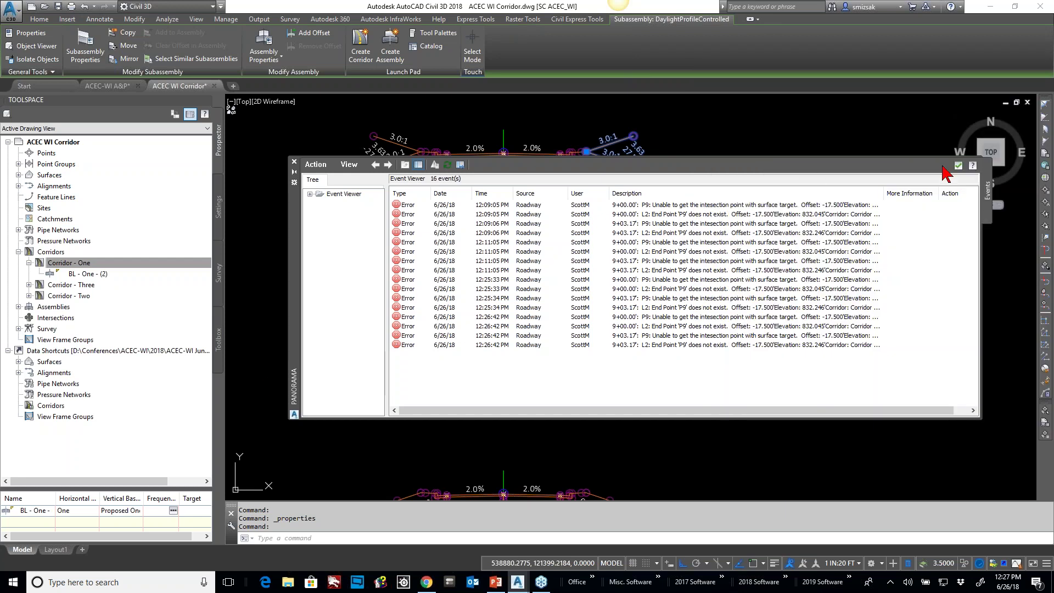
pyautogui.click(294, 161)
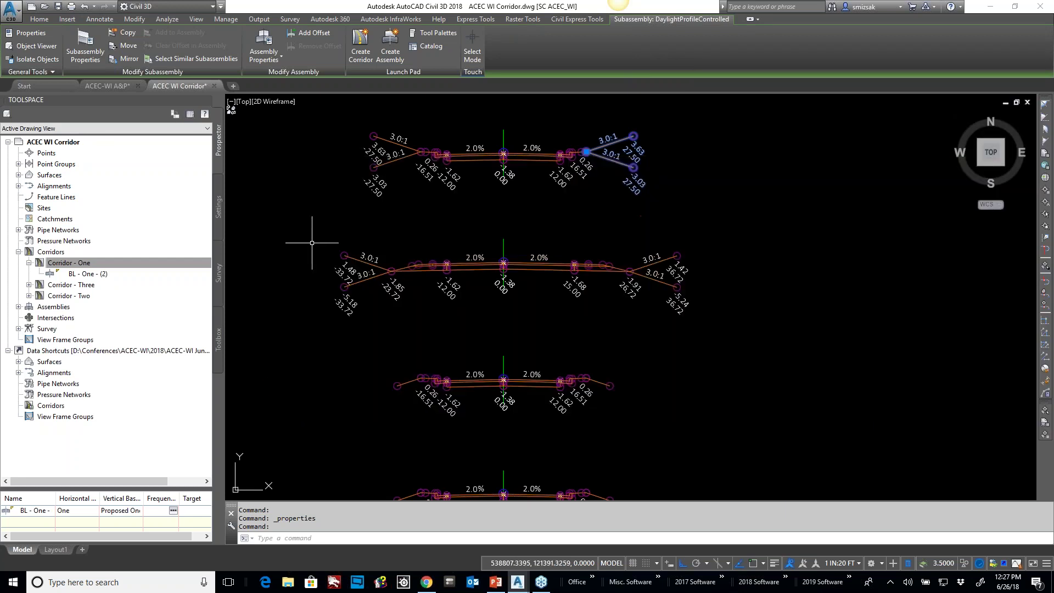
pyautogui.hotkey('alt', 'Tab')
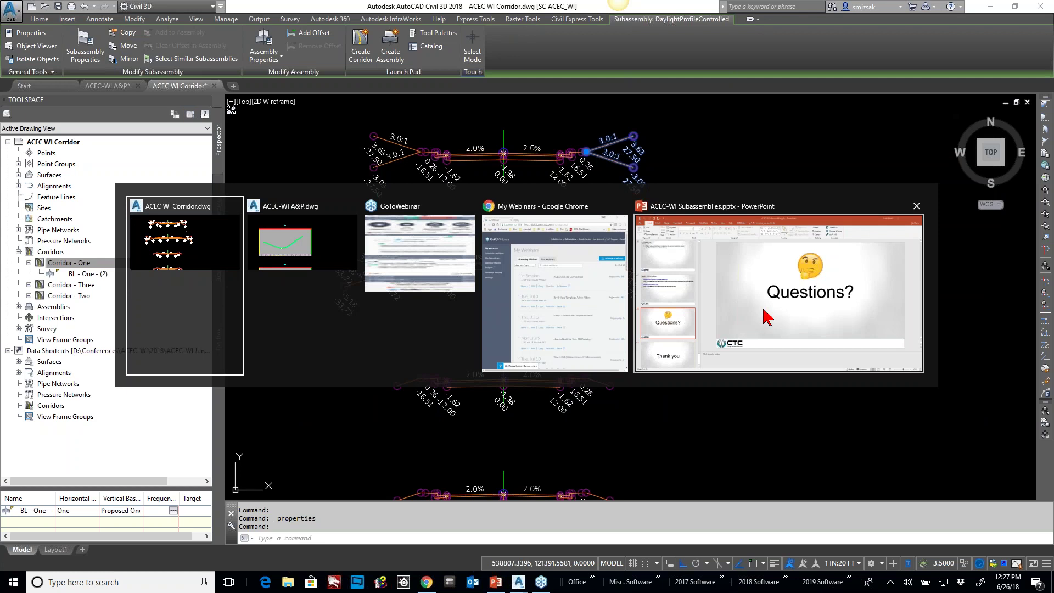